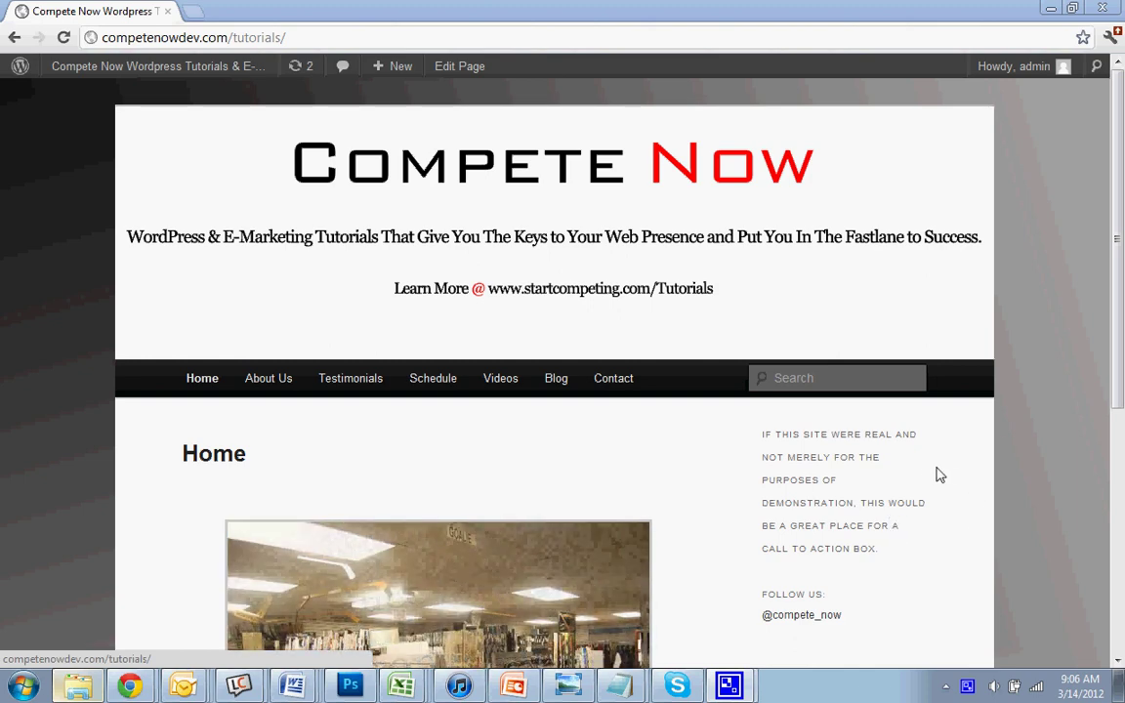
Step: Go from the site's home page to its admin dashboard and open the page for adding new plugins
{"action": "scroll", "coordinate": [929, 471], "scroll_direction": "down", "scroll_amount": 3}
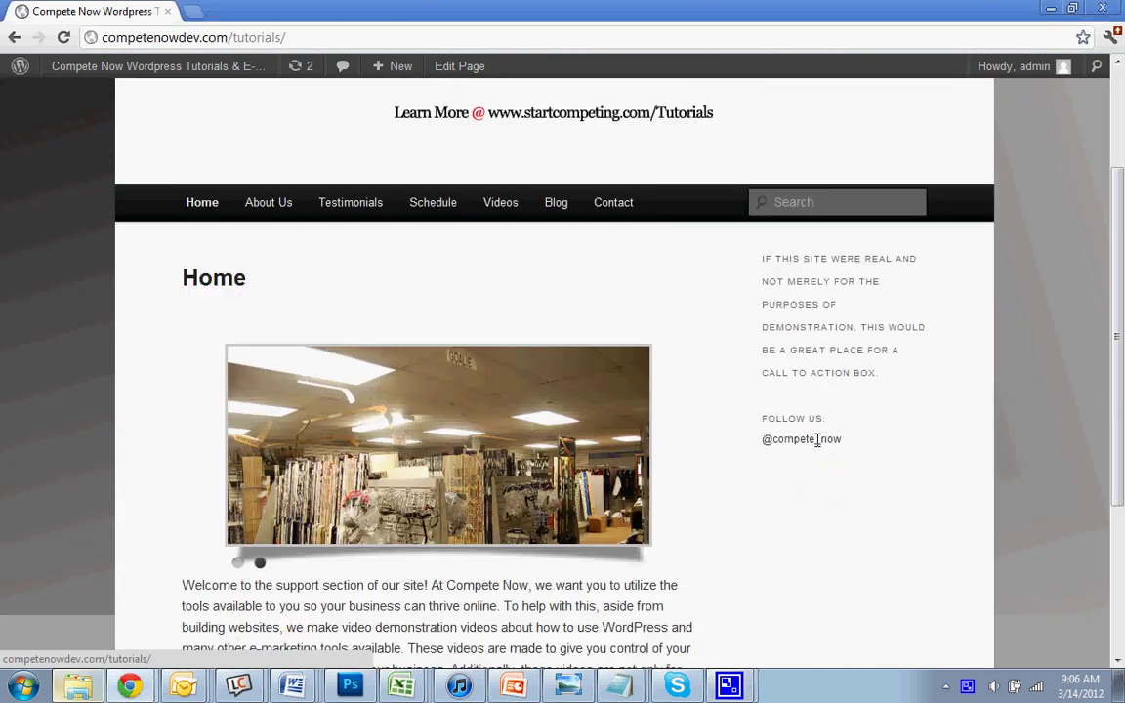
{"action": "scroll", "coordinate": [818, 440], "scroll_direction": "up", "scroll_amount": 3}
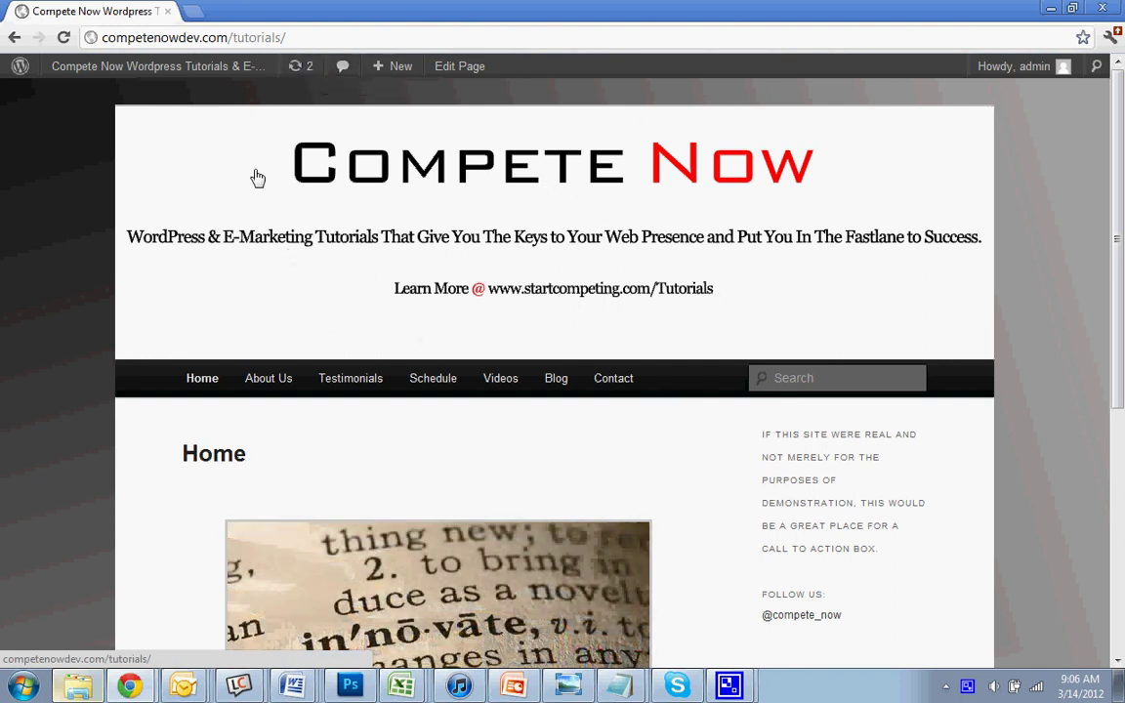
{"action": "mouse_move", "coordinate": [152, 82]}
{"action": "left_click", "coordinate": [121, 125]}
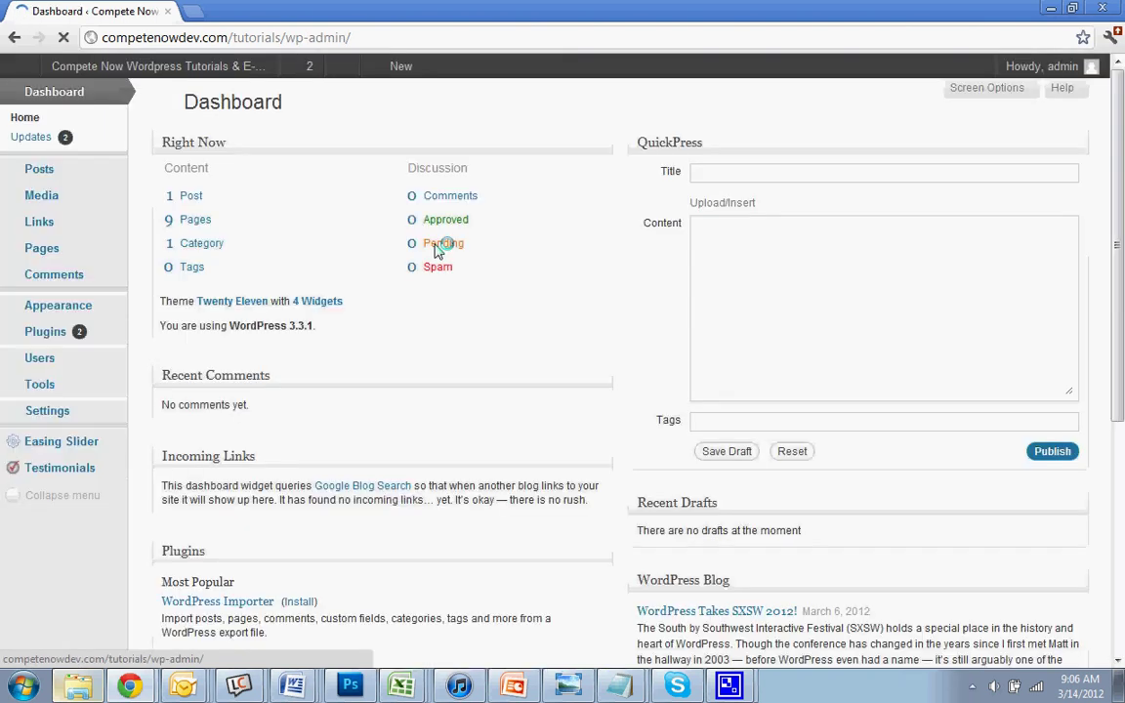
{"action": "mouse_move", "coordinate": [58, 329]}
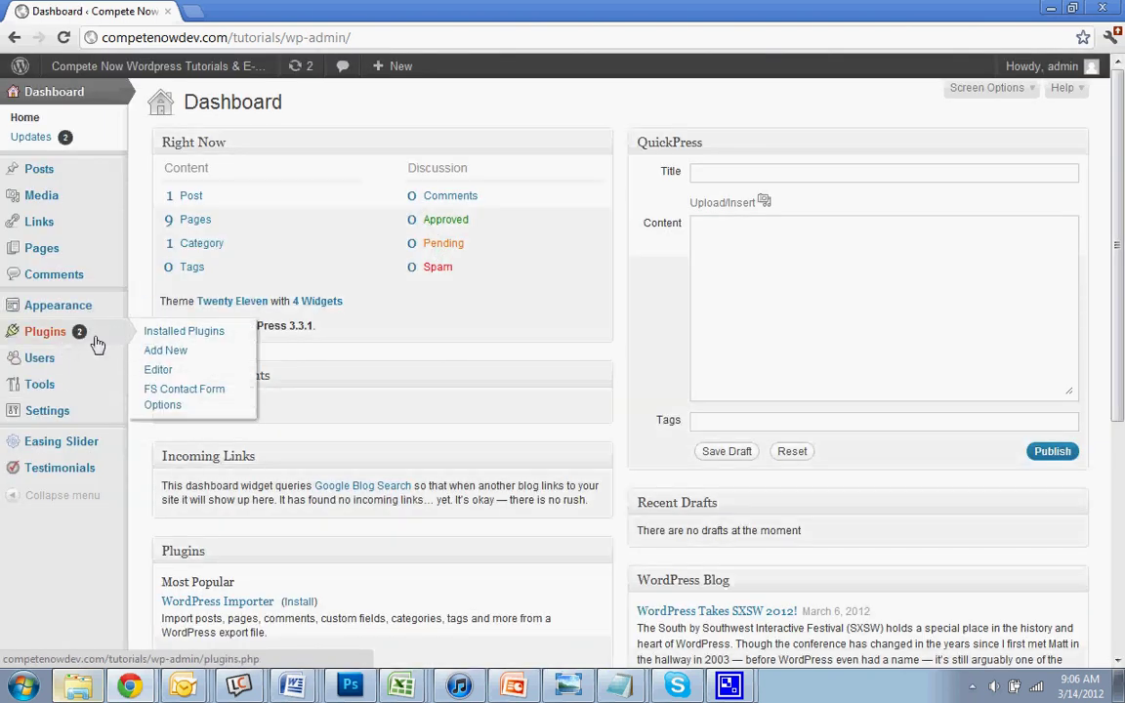
{"action": "left_click", "coordinate": [151, 354]}
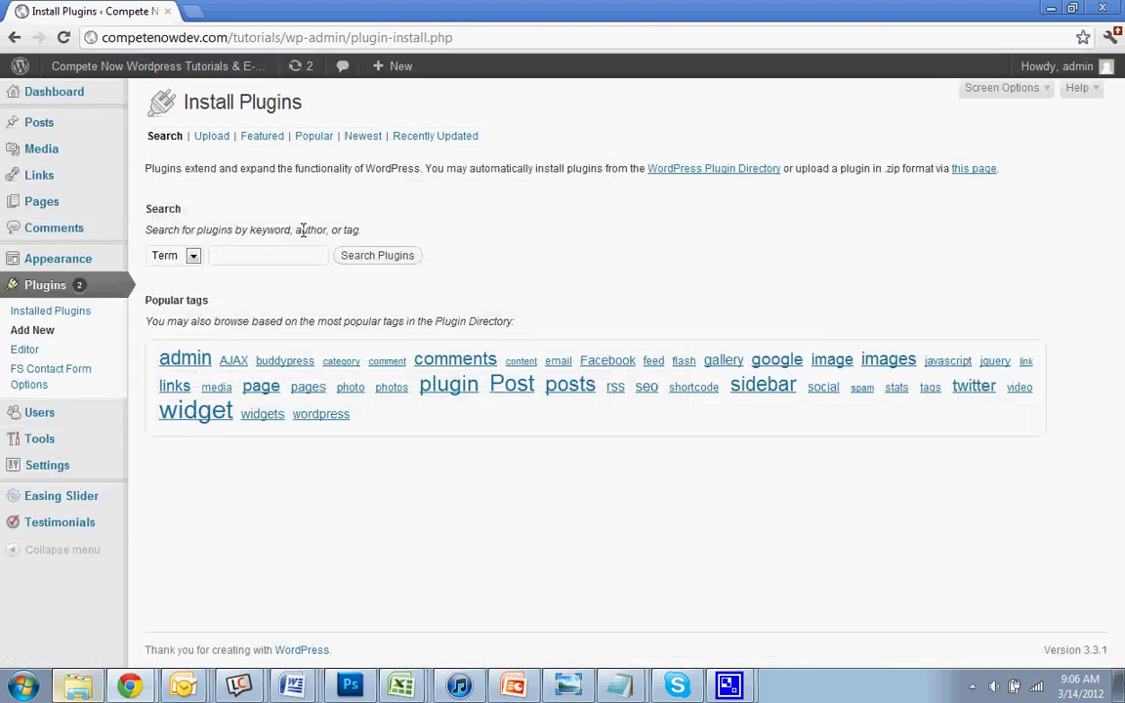
Step: Search the plugin directory for "social media widget"
{"action": "left_click", "coordinate": [243, 253]}
{"action": "type", "text": "soci"}
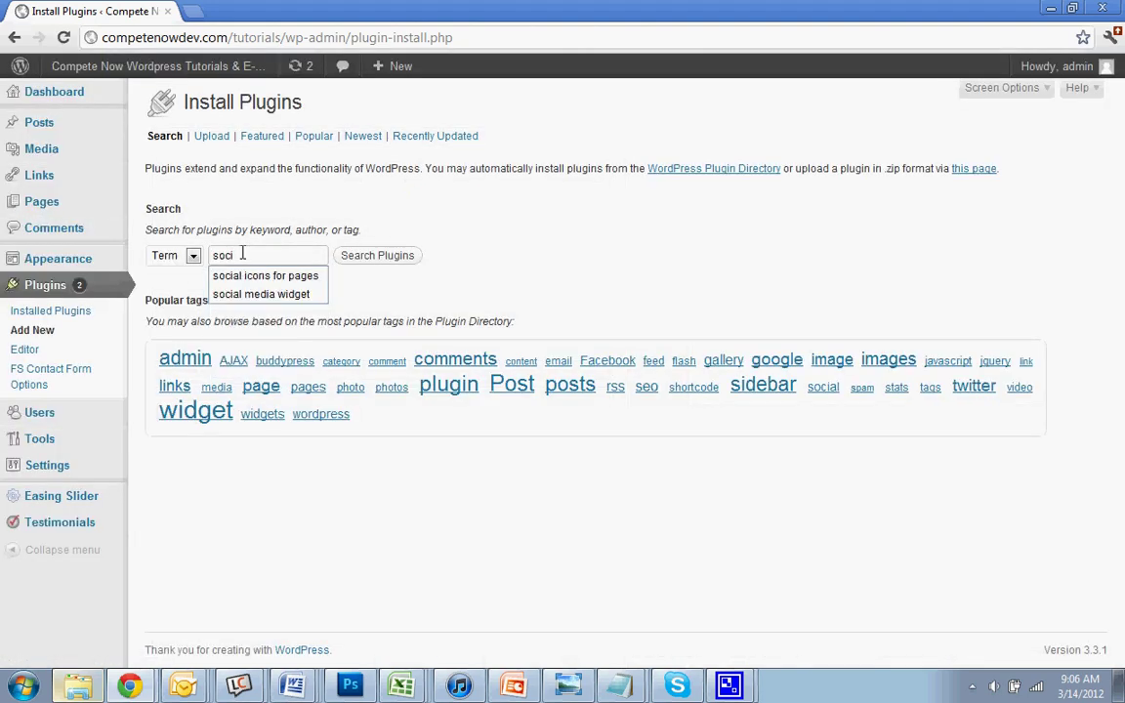
{"action": "key", "text": "Down"}
{"action": "key", "text": "Down"}
{"action": "key", "text": "Return"}
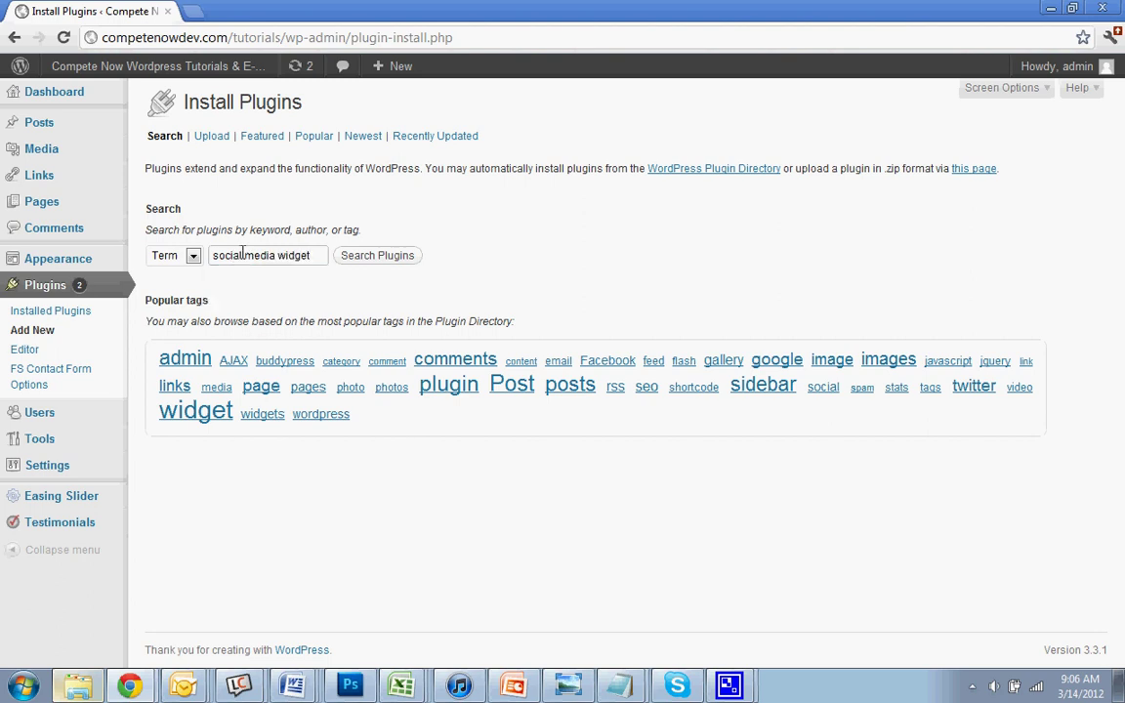
{"action": "left_click", "coordinate": [373, 256]}
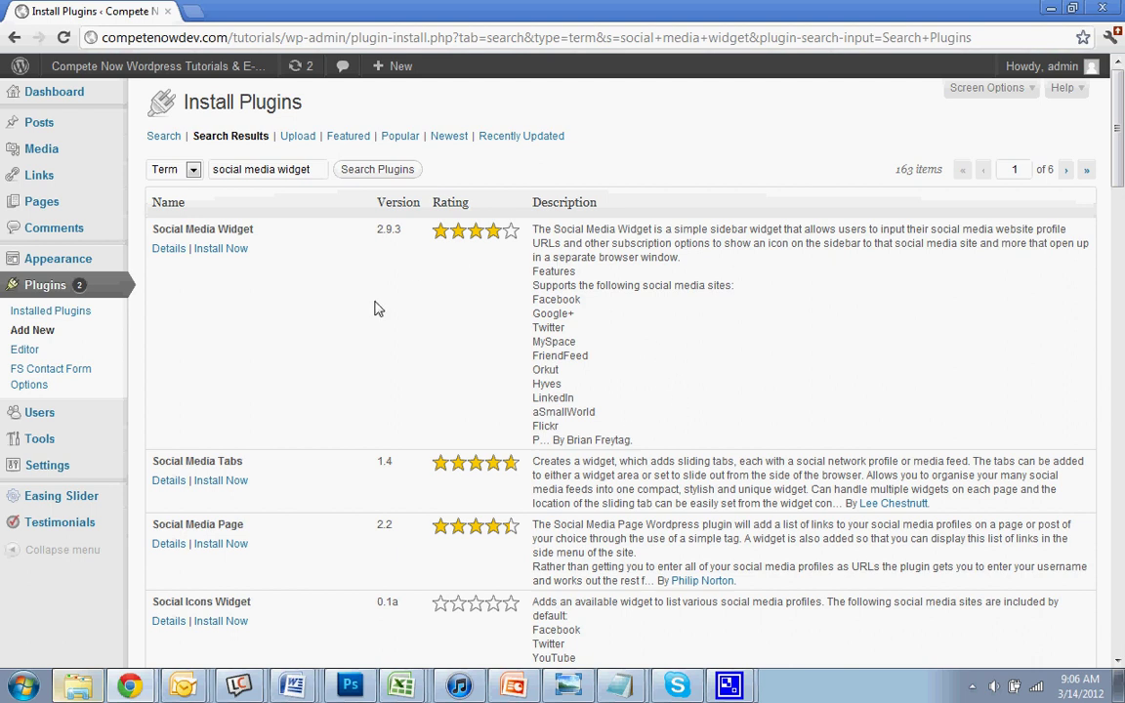
Step: Install the Social Media Widget 2.9.3 plugin and activate it
{"action": "left_click", "coordinate": [215, 249]}
{"action": "left_click", "coordinate": [588, 364]}
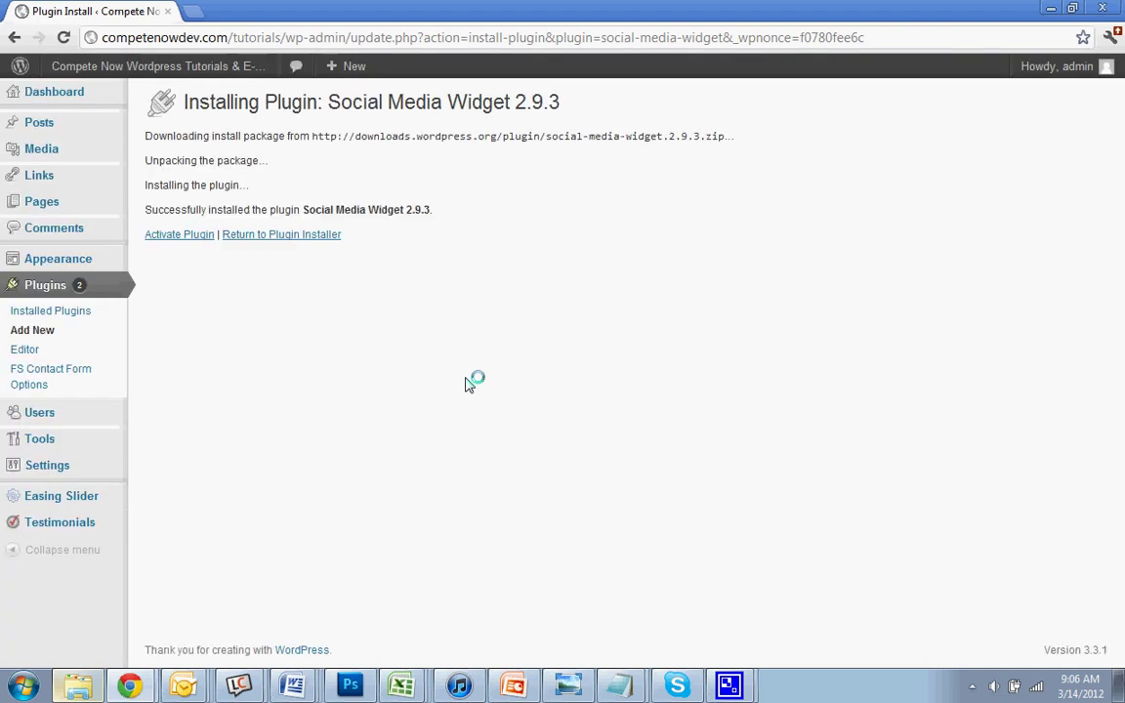
{"action": "left_click", "coordinate": [182, 235]}
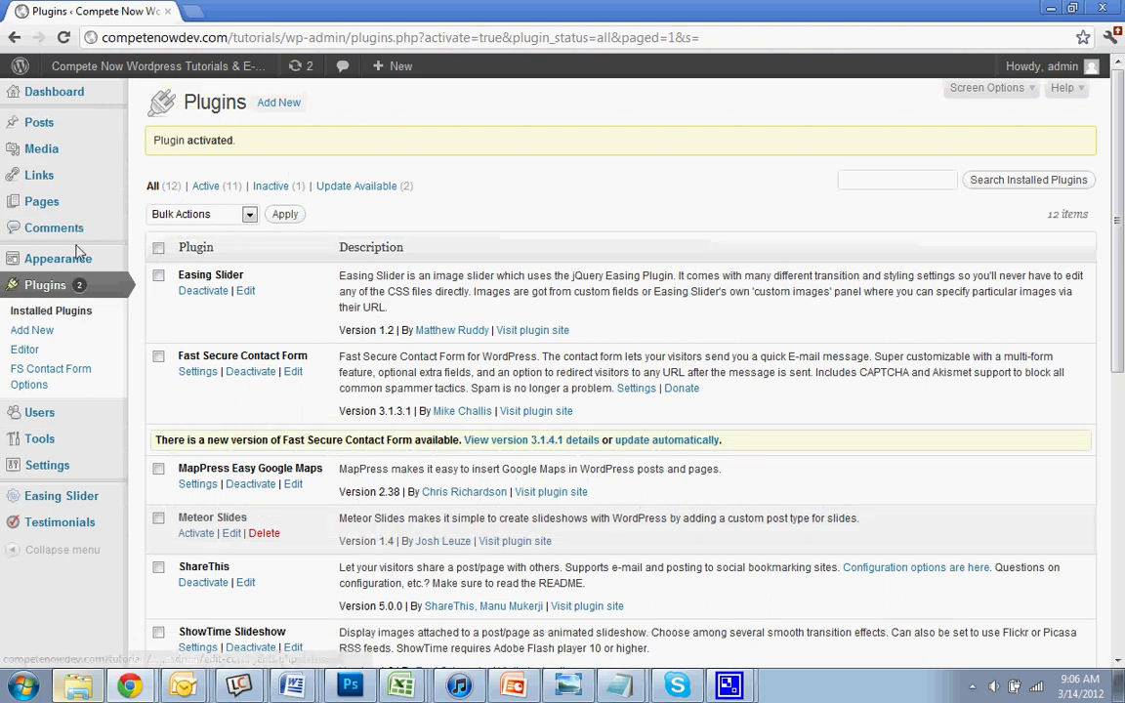
Step: Add the Social Media Widget to the Main Sidebar, just below the first text widget
{"action": "mouse_move", "coordinate": [83, 256]}
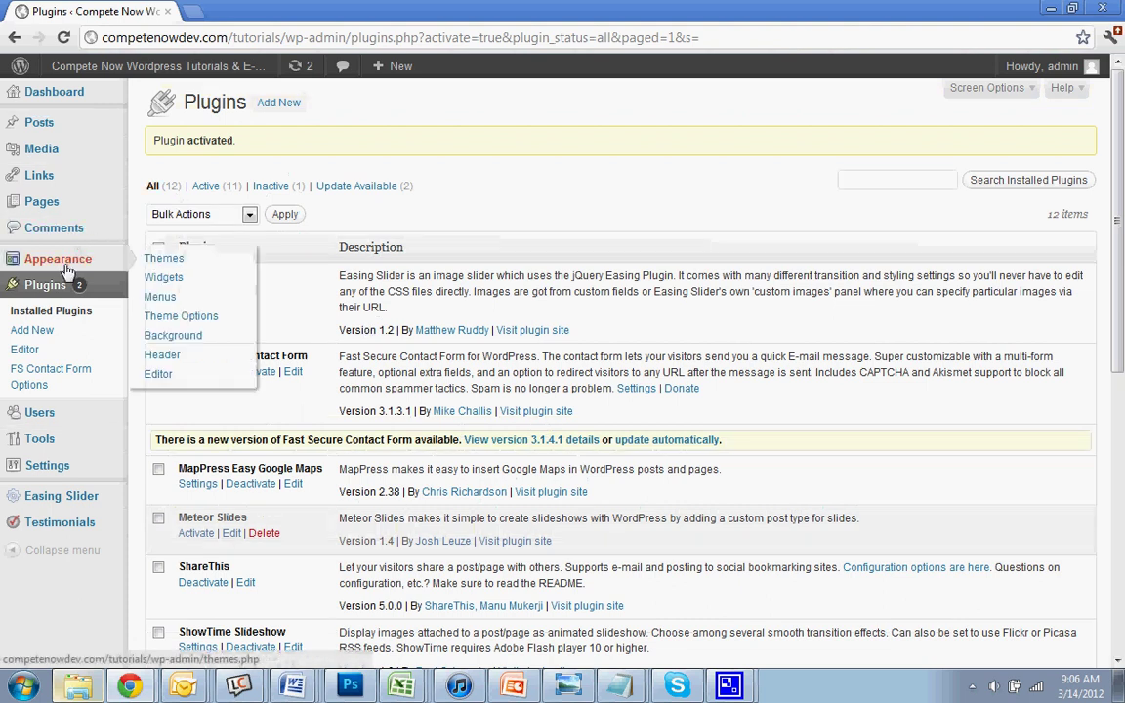
{"action": "left_click", "coordinate": [152, 278]}
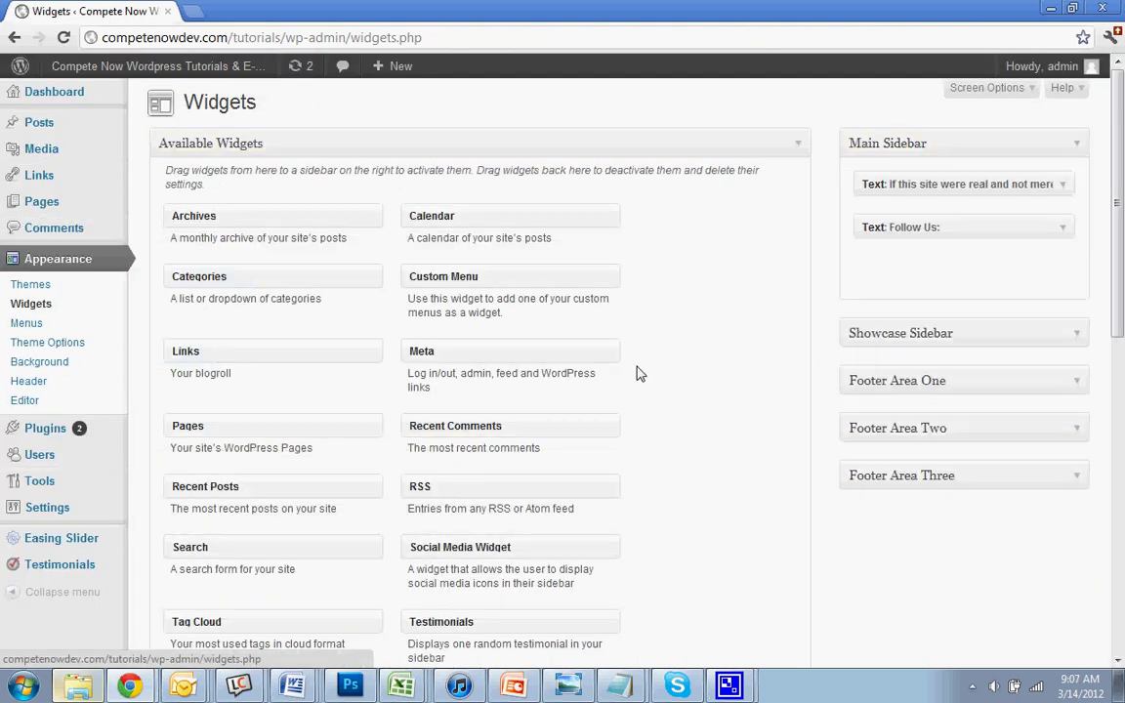
{"action": "scroll", "coordinate": [487, 377], "scroll_direction": "down", "scroll_amount": 1}
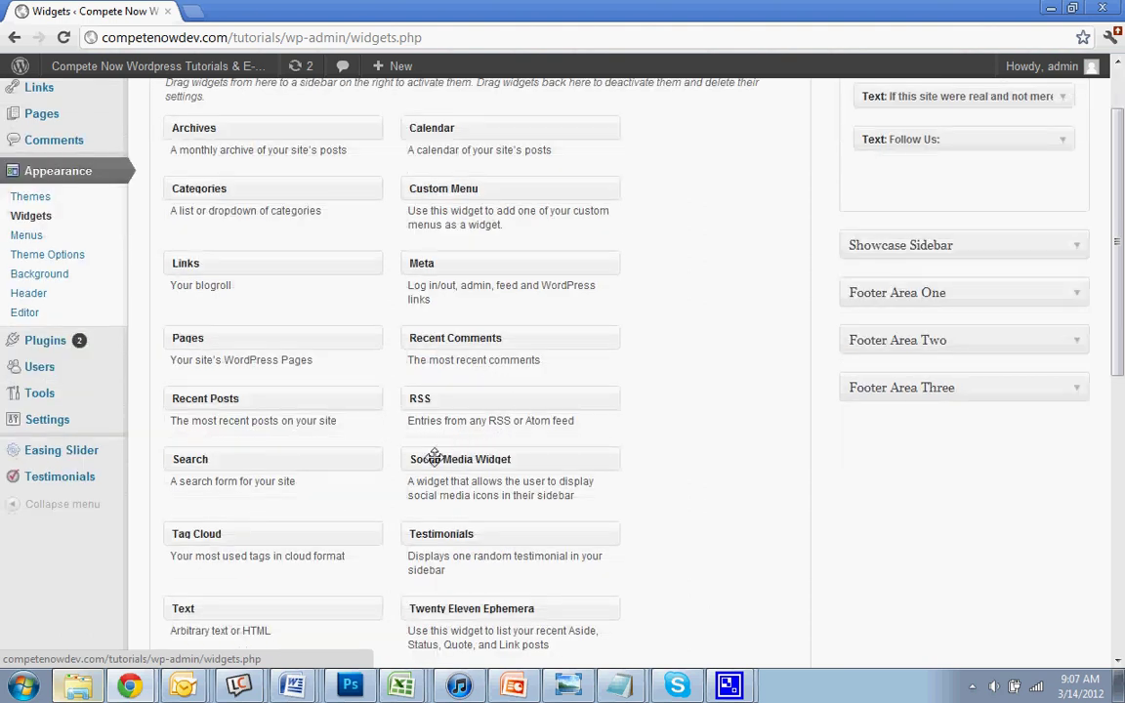
{"action": "left_click_drag", "start_coordinate": [435, 457], "coordinate": [891, 138]}
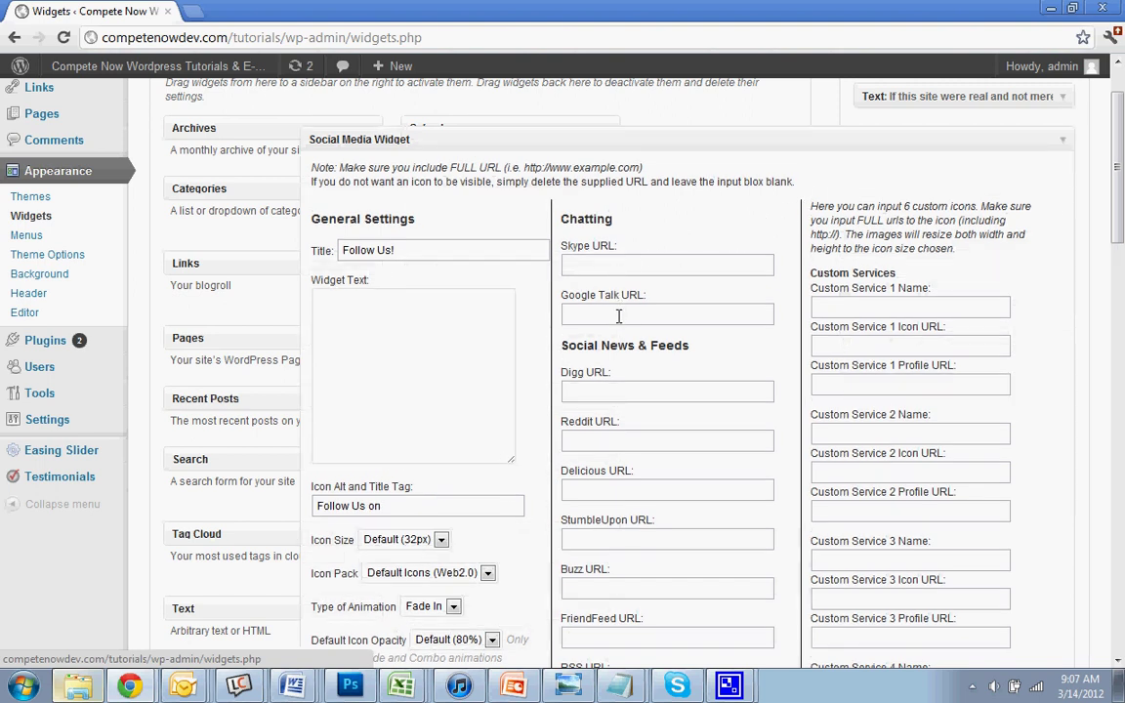
Step: Examine the Social Media Widget's general settings, social site URL fields and custom service fields
{"action": "scroll", "coordinate": [786, 295], "scroll_direction": "down", "scroll_amount": 2}
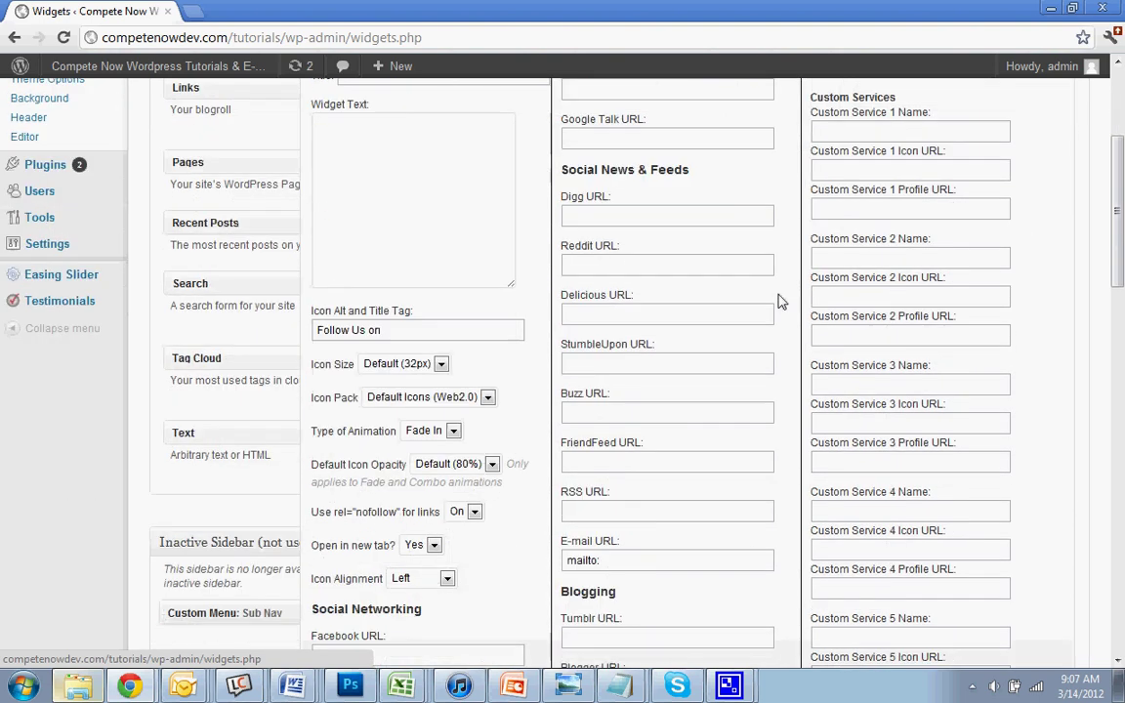
{"action": "scroll", "coordinate": [684, 308], "scroll_direction": "down", "scroll_amount": 1}
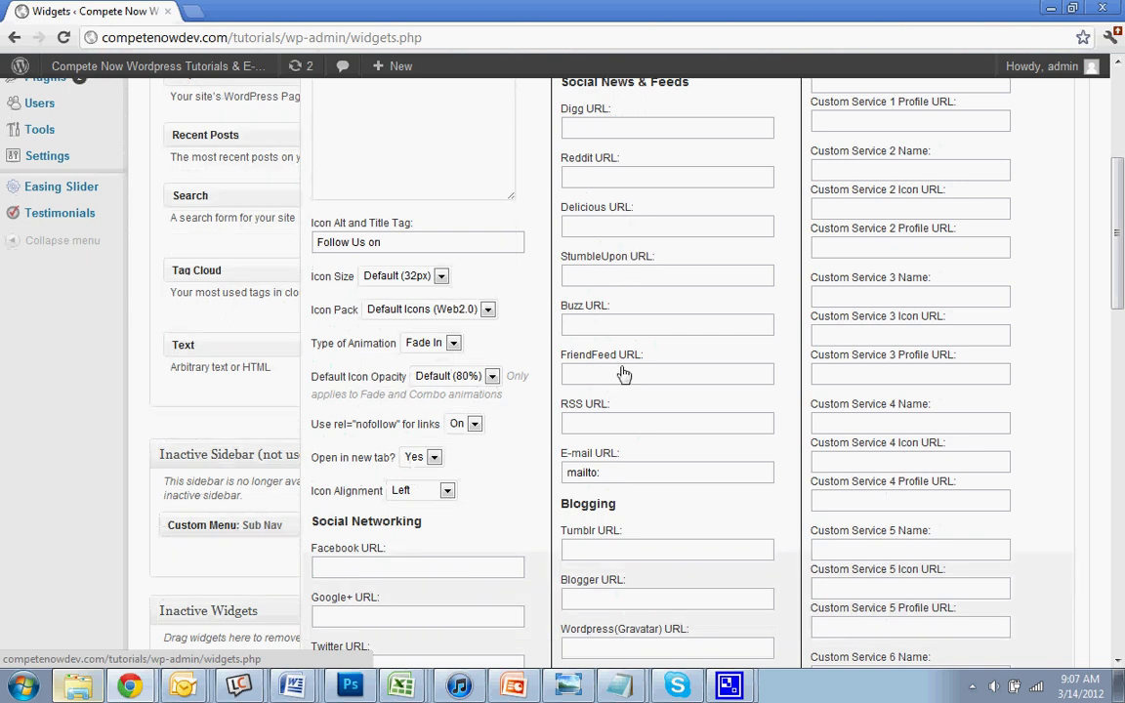
{"action": "scroll", "coordinate": [623, 374], "scroll_direction": "down", "scroll_amount": 1}
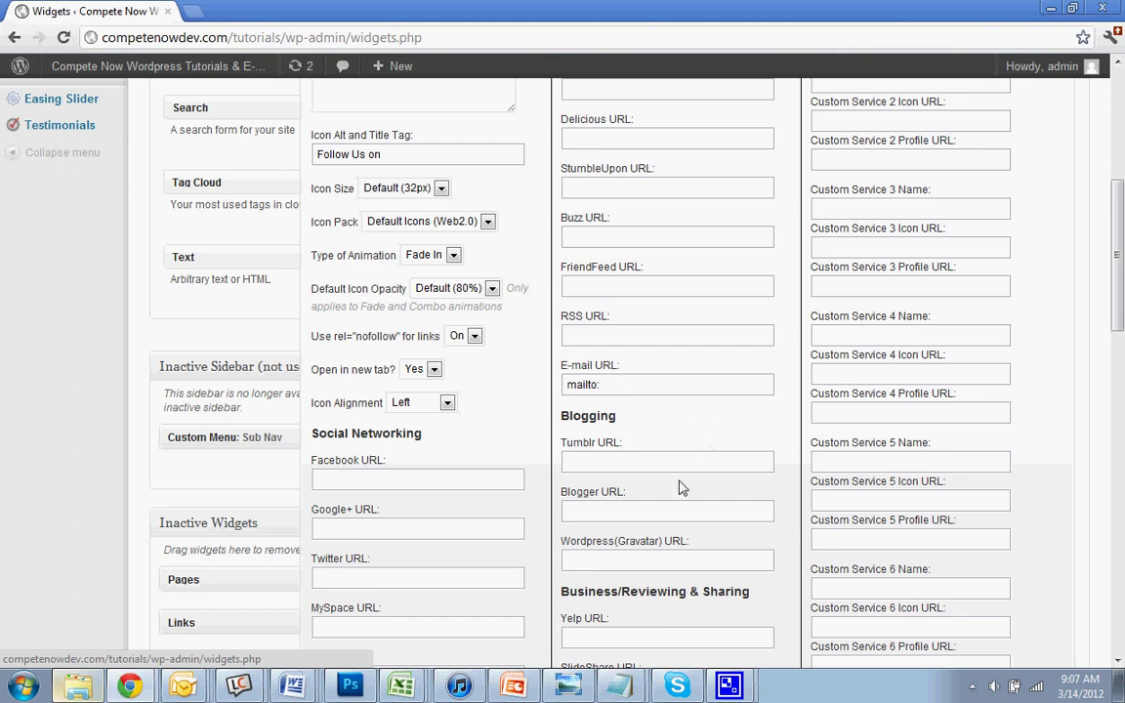
{"action": "scroll", "coordinate": [682, 489], "scroll_direction": "down", "scroll_amount": 1}
{"action": "scroll", "coordinate": [856, 343], "scroll_direction": "up", "scroll_amount": 6}
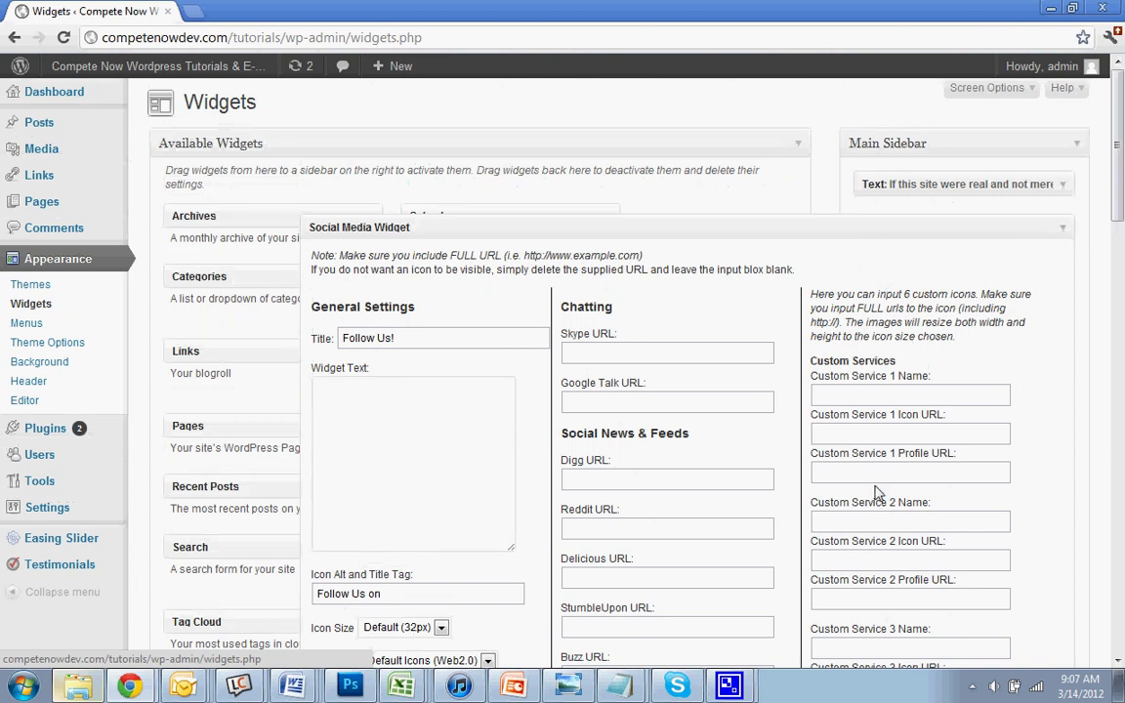
{"action": "left_click", "coordinate": [903, 430]}
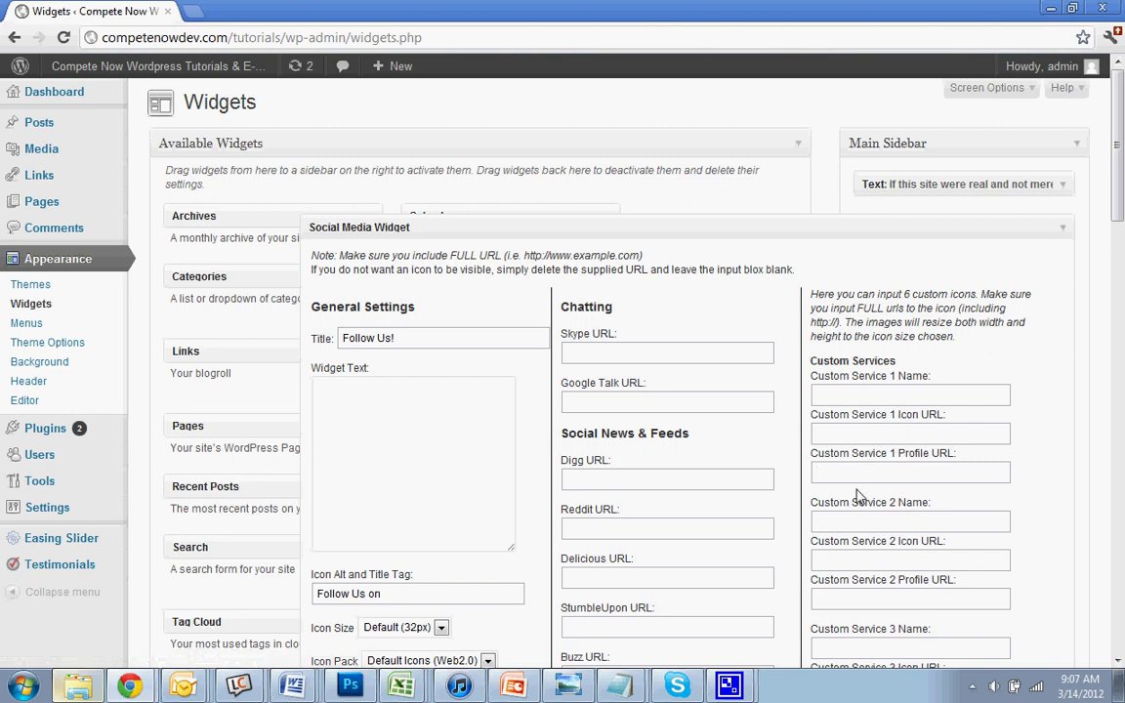
Step: Fill in the company's e-mail address after mailto: in the widget's E-mail URL
{"action": "scroll", "coordinate": [276, 485], "scroll_direction": "down", "scroll_amount": 5}
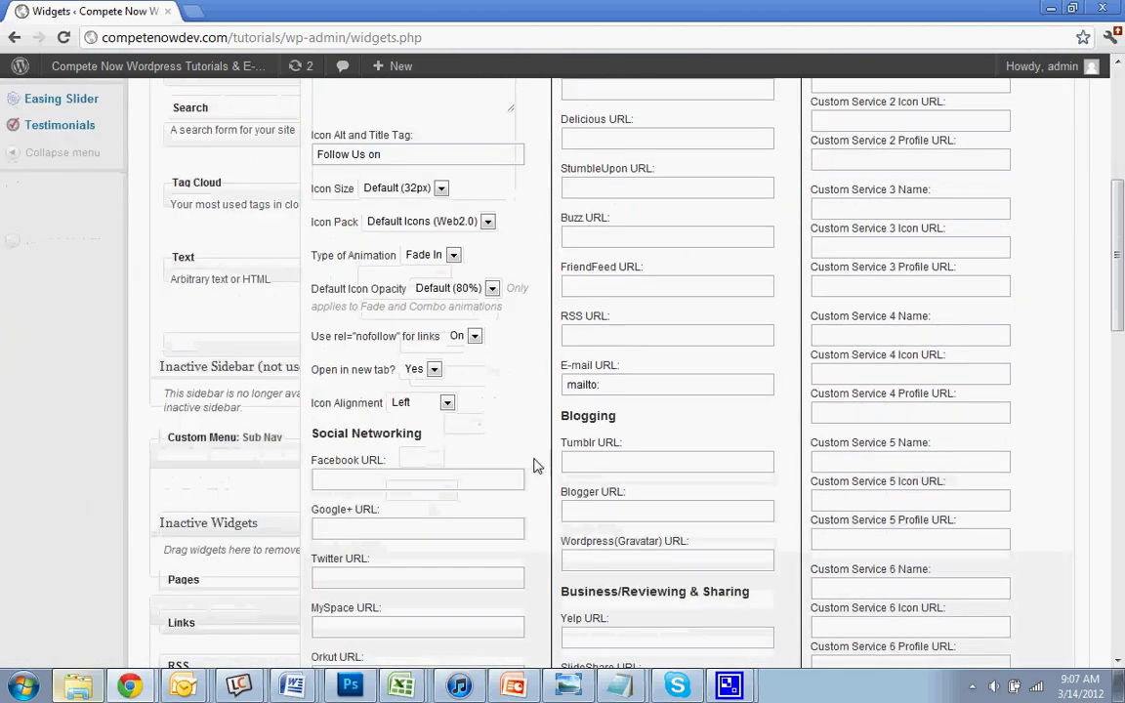
{"action": "scroll", "coordinate": [509, 471], "scroll_direction": "up", "scroll_amount": 3}
{"action": "scroll", "coordinate": [606, 472], "scroll_direction": "down", "scroll_amount": 1}
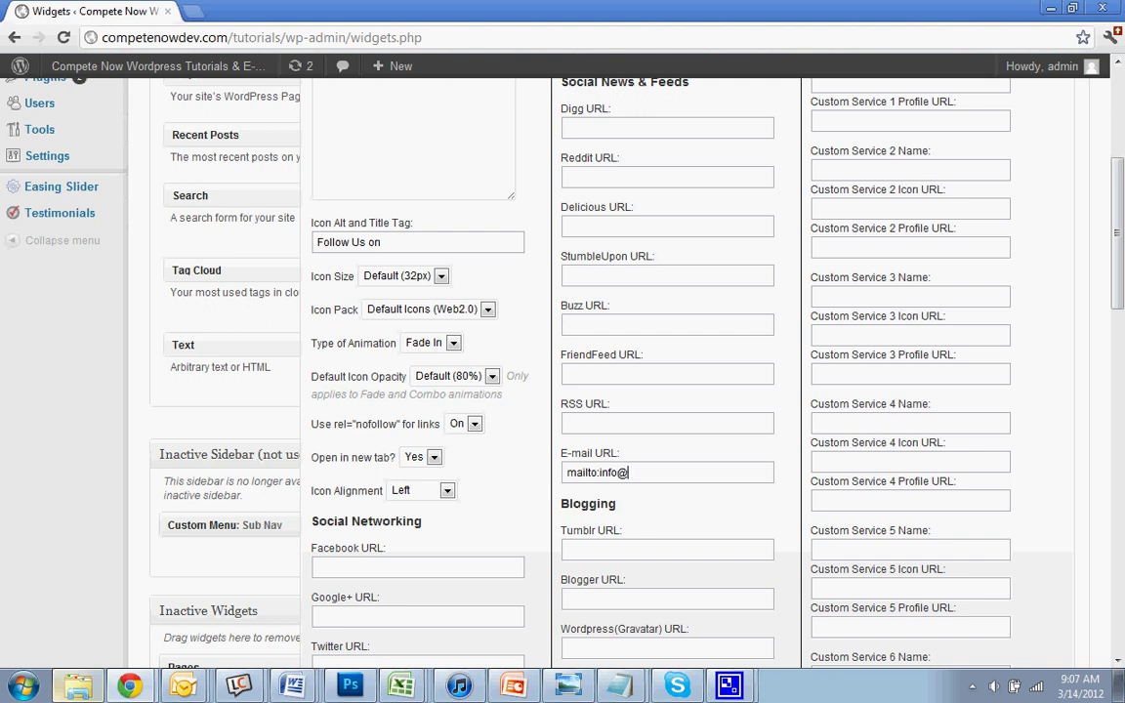
{"action": "type", "text": "ow.biz"}
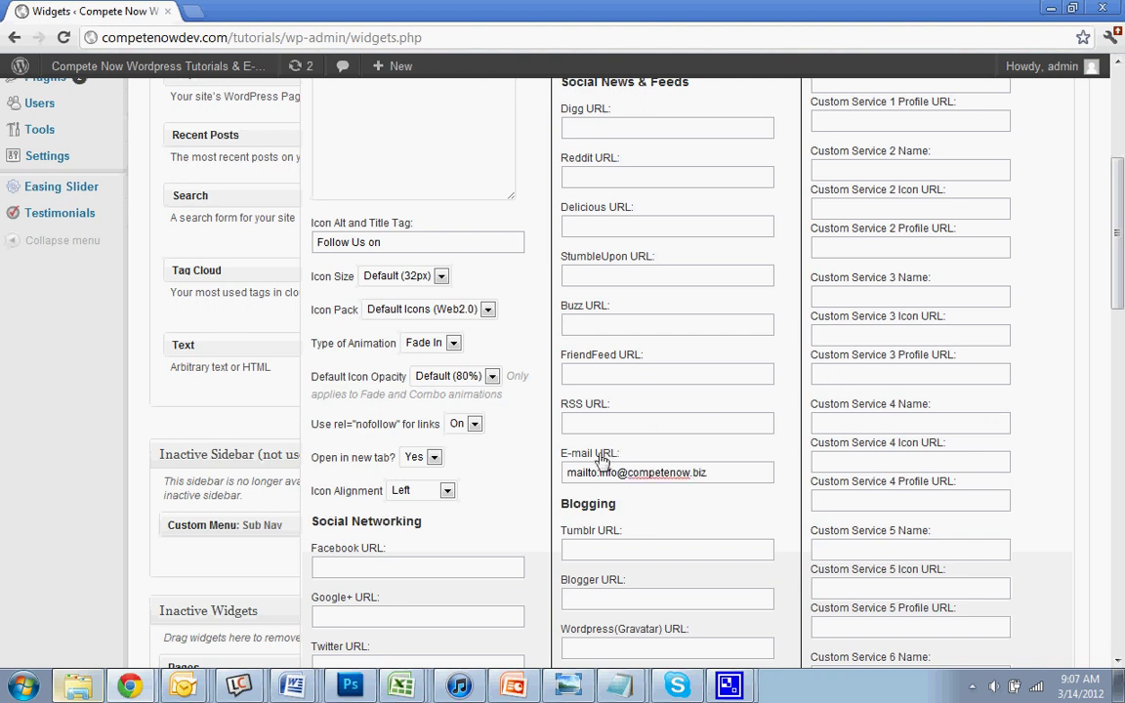
Step: Open facebook.com/competenow in a new browser tab and copy the page's full address
{"action": "key", "text": "ctrl+t"}
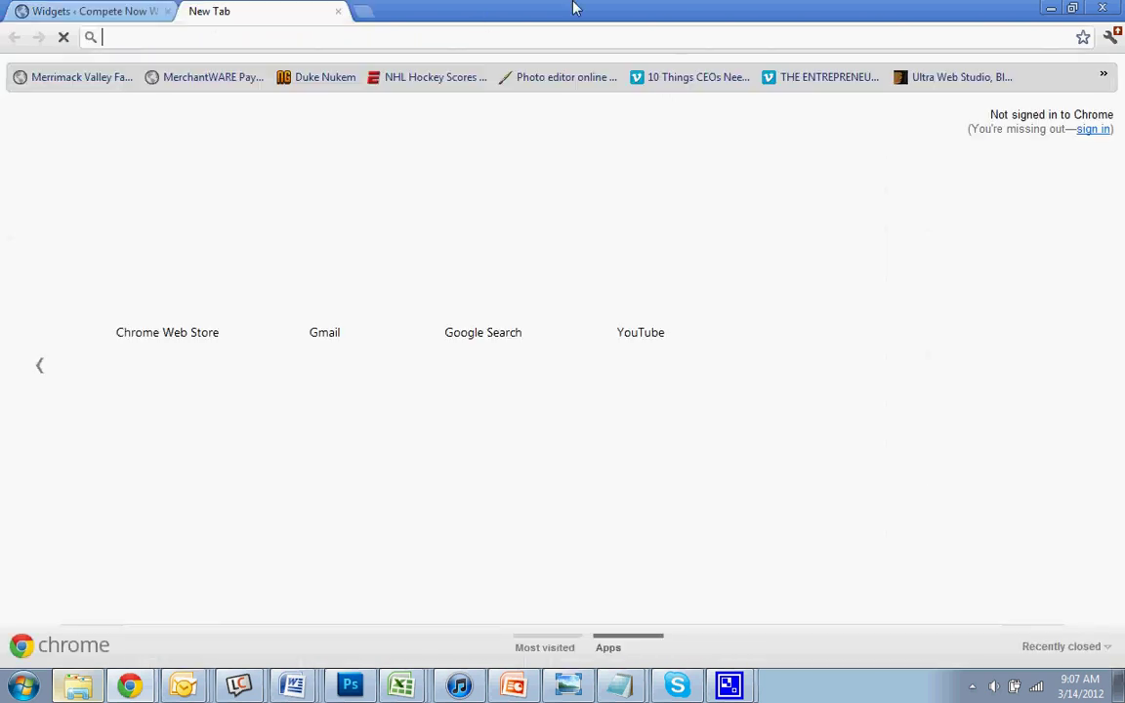
{"action": "type", "text": "facebook.com"}
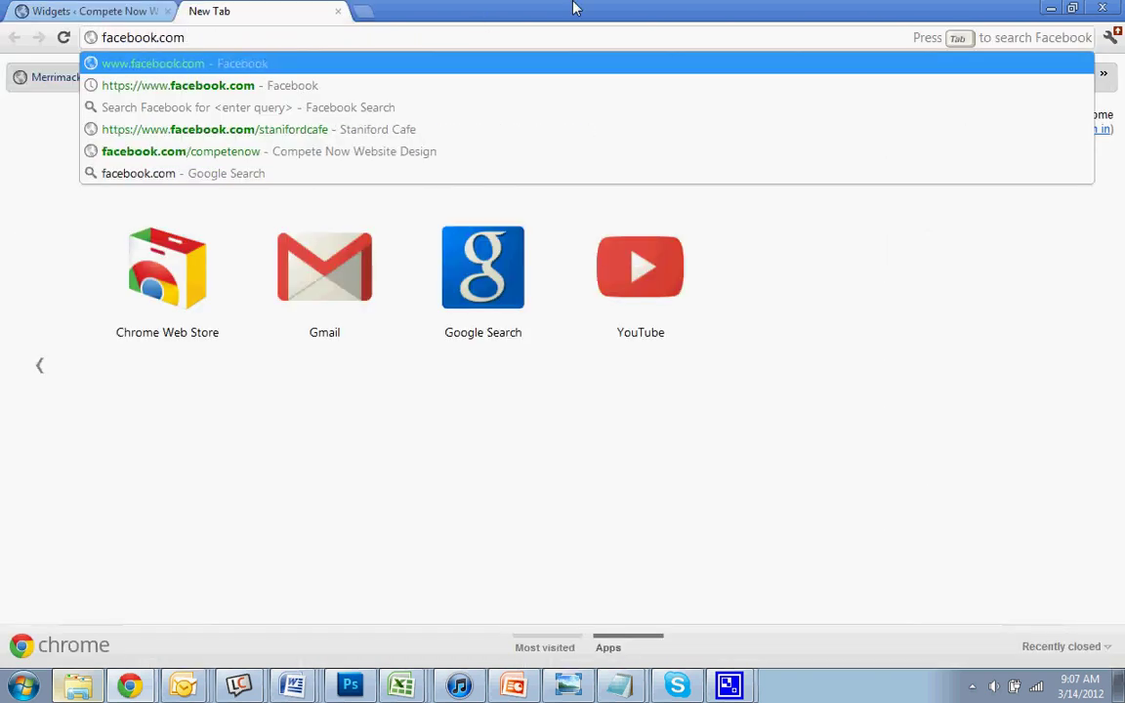
{"action": "type", "text": "/competenow"}
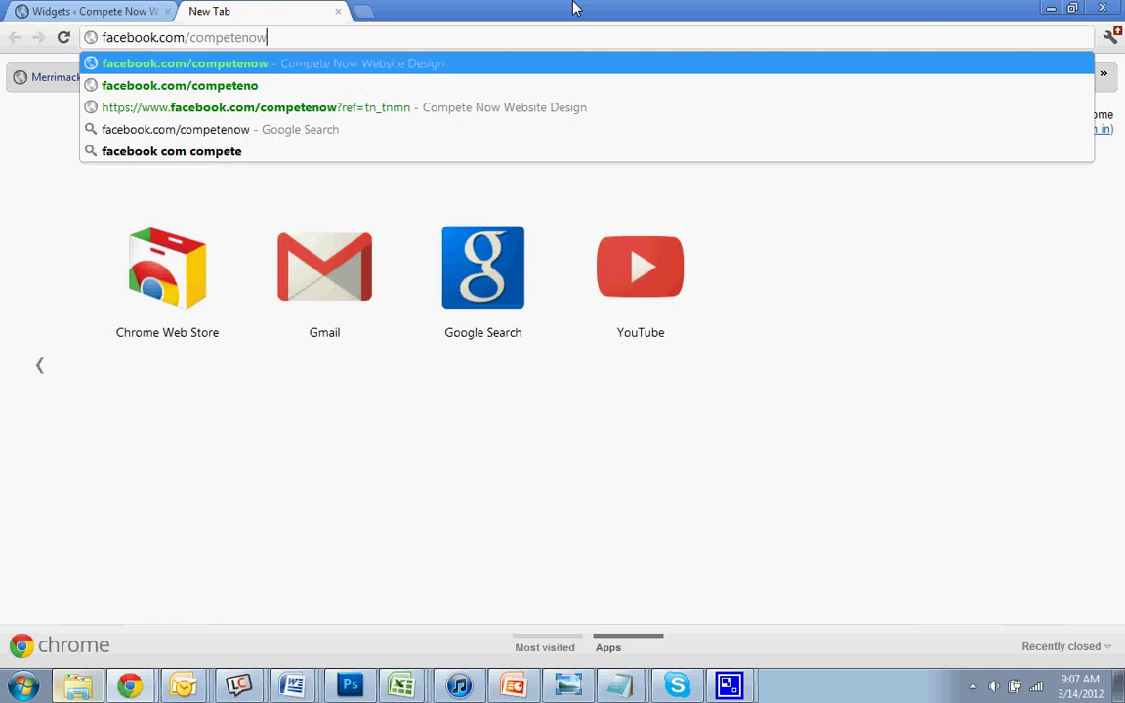
{"action": "key", "text": "Return"}
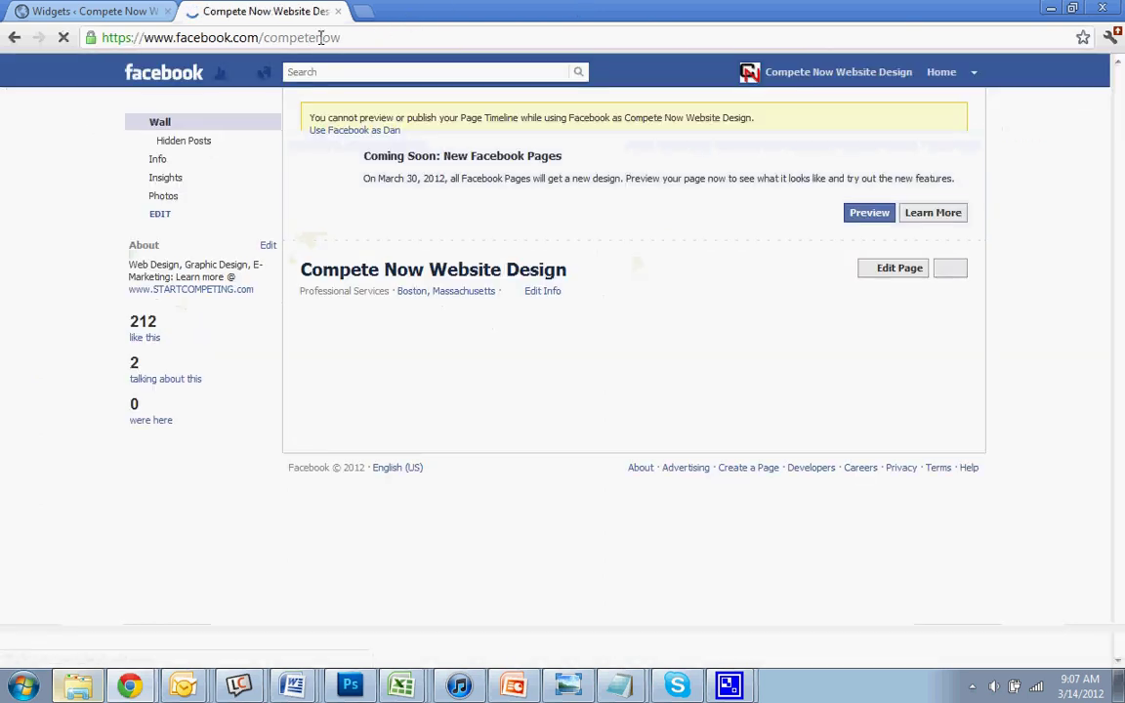
{"action": "left_click", "coordinate": [334, 37]}
{"action": "key", "text": "ctrl+c"}
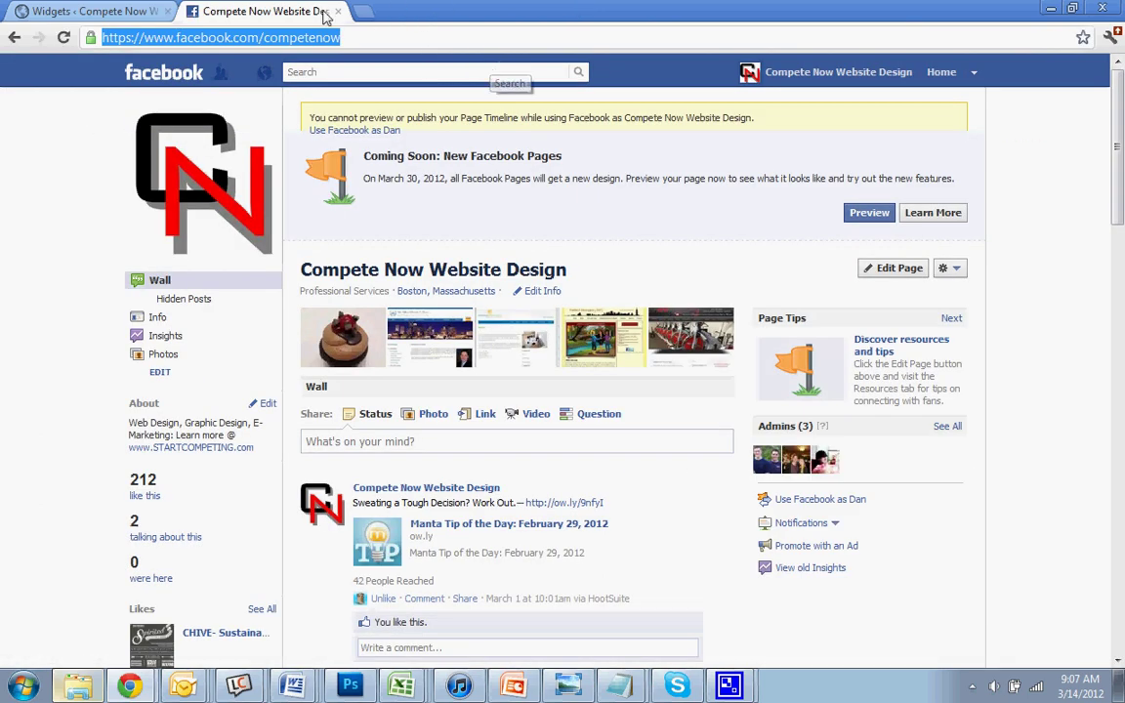
Step: Paste the copied address as the Facebook URL in the Social Media Widget's settings
{"action": "left_click", "coordinate": [92, 11]}
{"action": "scroll", "coordinate": [391, 435], "scroll_direction": "down", "scroll_amount": 1}
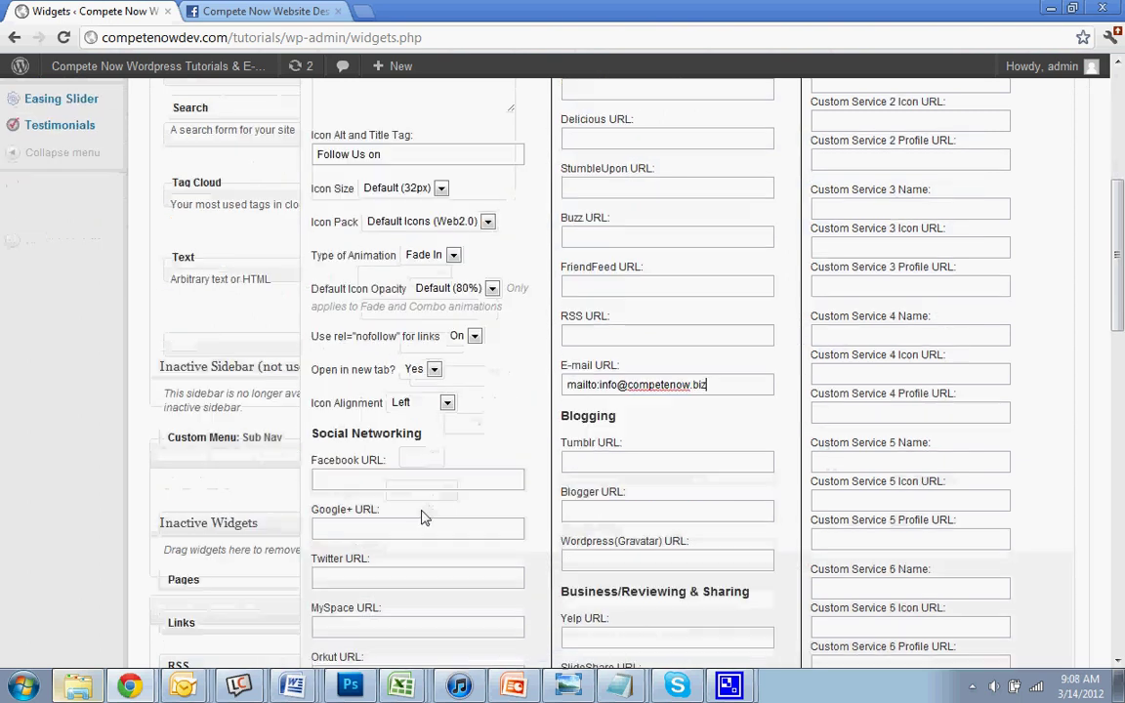
{"action": "left_click", "coordinate": [387, 481]}
{"action": "key", "text": "ctrl+v"}
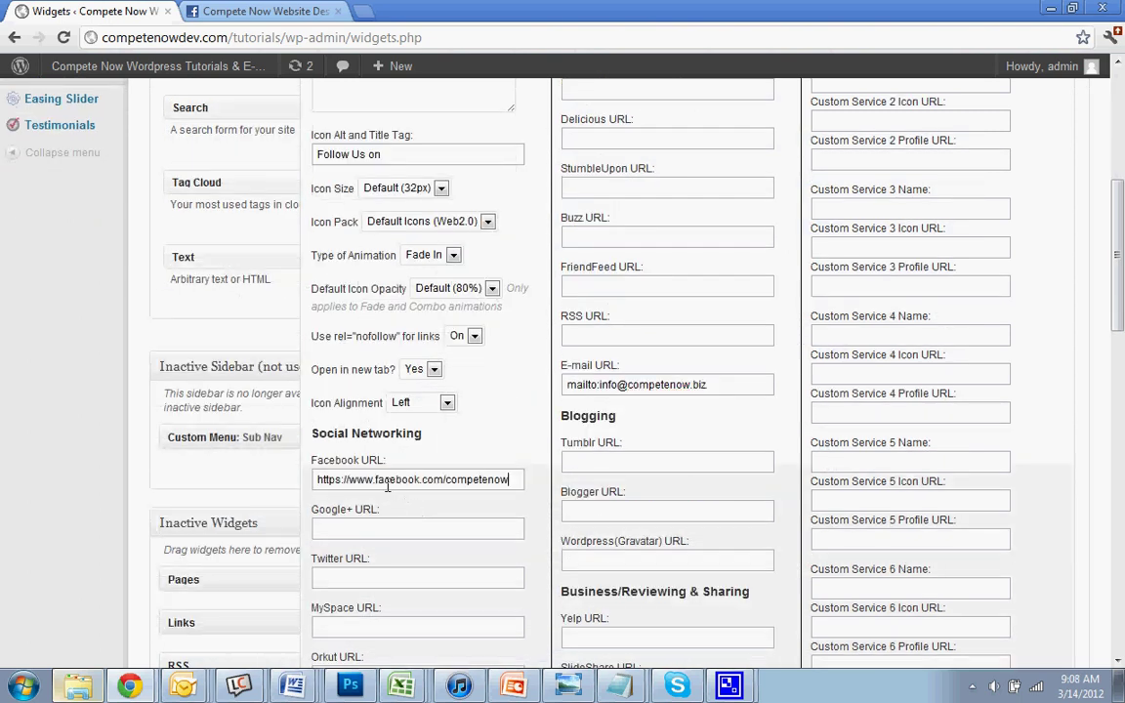
Step: Load twitter.com/compete_now in the second browser tab and copy its full address into the widget's Twitter URL
{"action": "left_click", "coordinate": [296, 10]}
{"action": "type", "text": "twitter.com"}
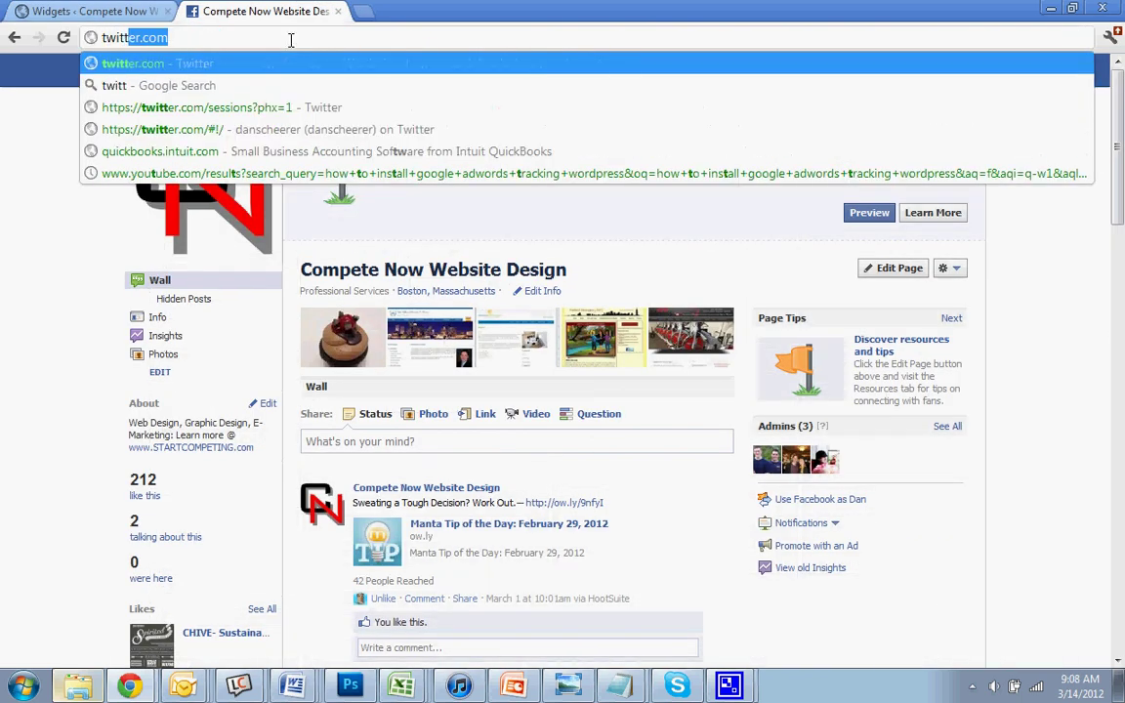
{"action": "type", "text": "/compete_now"}
{"action": "key", "text": "Return"}
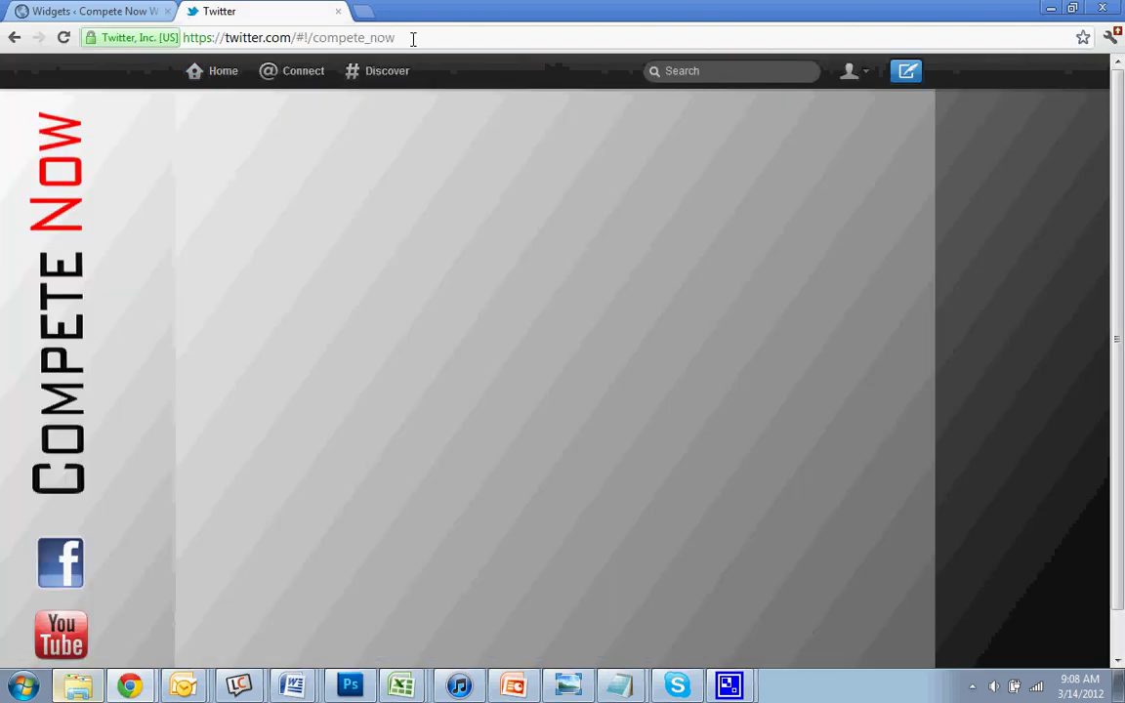
{"action": "left_click", "coordinate": [413, 39]}
{"action": "key", "text": "ctrl+c"}
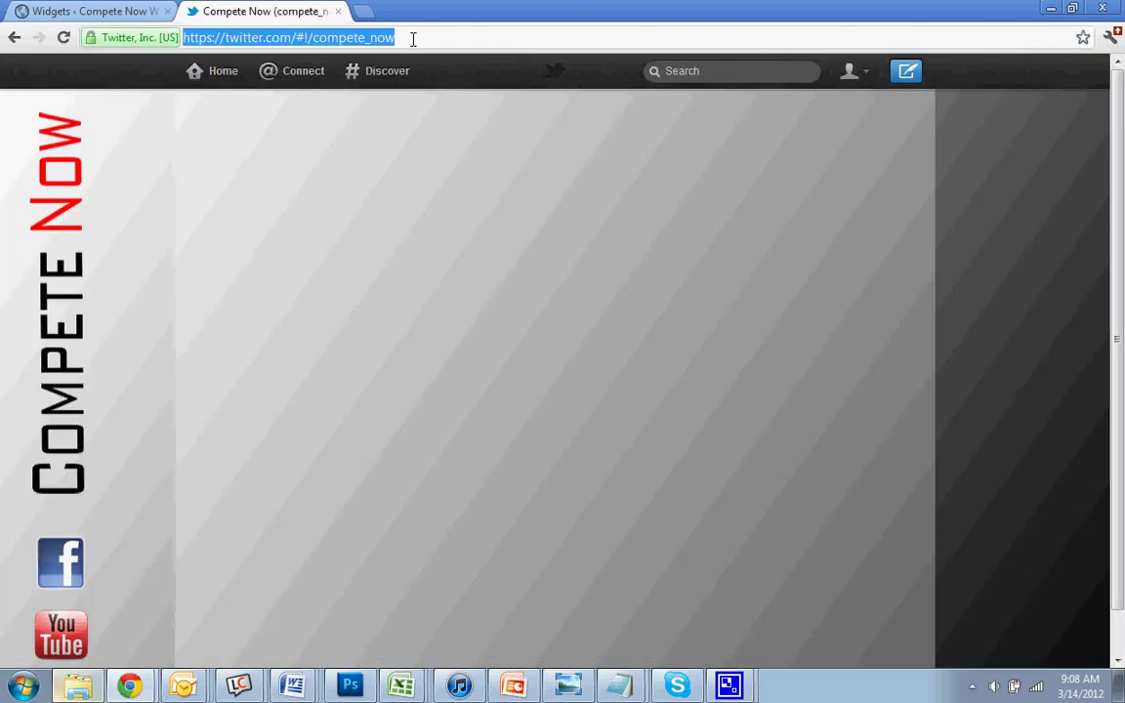
{"action": "key", "text": "ctrl+Tab"}
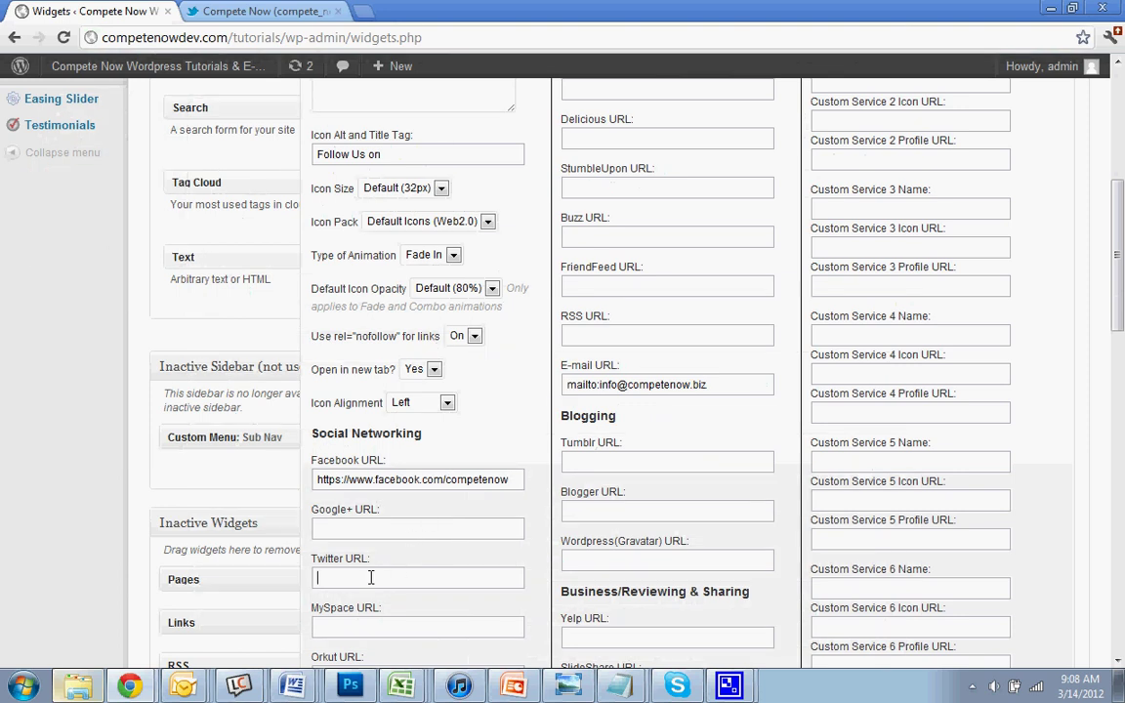
{"action": "key", "text": "ctrl+v"}
{"action": "left_click", "coordinate": [262, 10]}
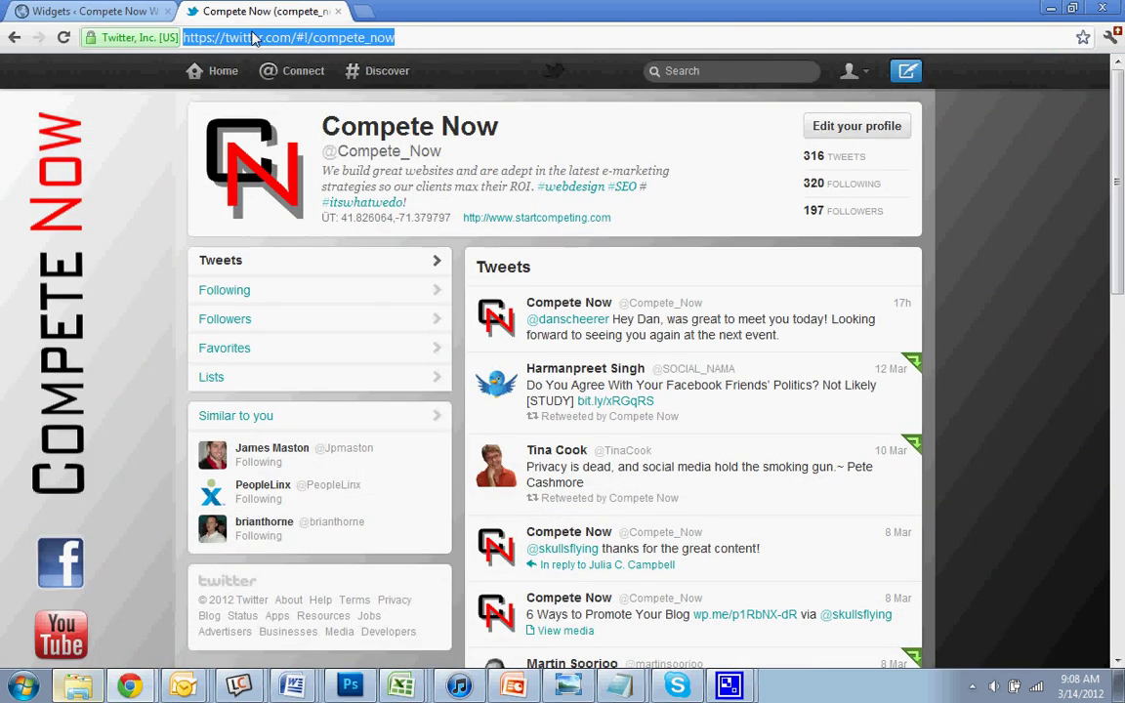
{"action": "type", "text": "youtube.com"}
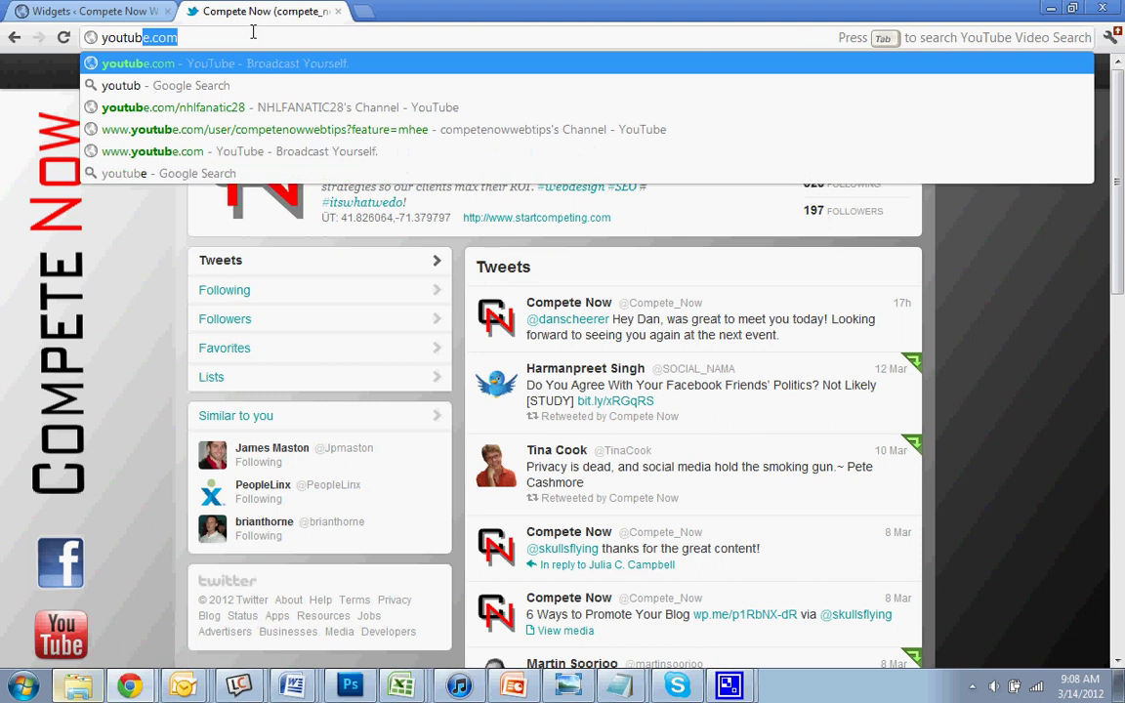
{"action": "key", "text": "Down"}
{"action": "key", "text": "Down"}
{"action": "key", "text": "Down"}
{"action": "key", "text": "BackSpace"}
{"action": "key", "text": "BackSpace"}
{"action": "key", "text": "BackSpace"}
{"action": "key", "text": "BackSpace"}
{"action": "key", "text": "BackSpace"}
{"action": "key", "text": "BackSpace"}
{"action": "key", "text": "BackSpace"}
{"action": "key", "text": "BackSpace"}
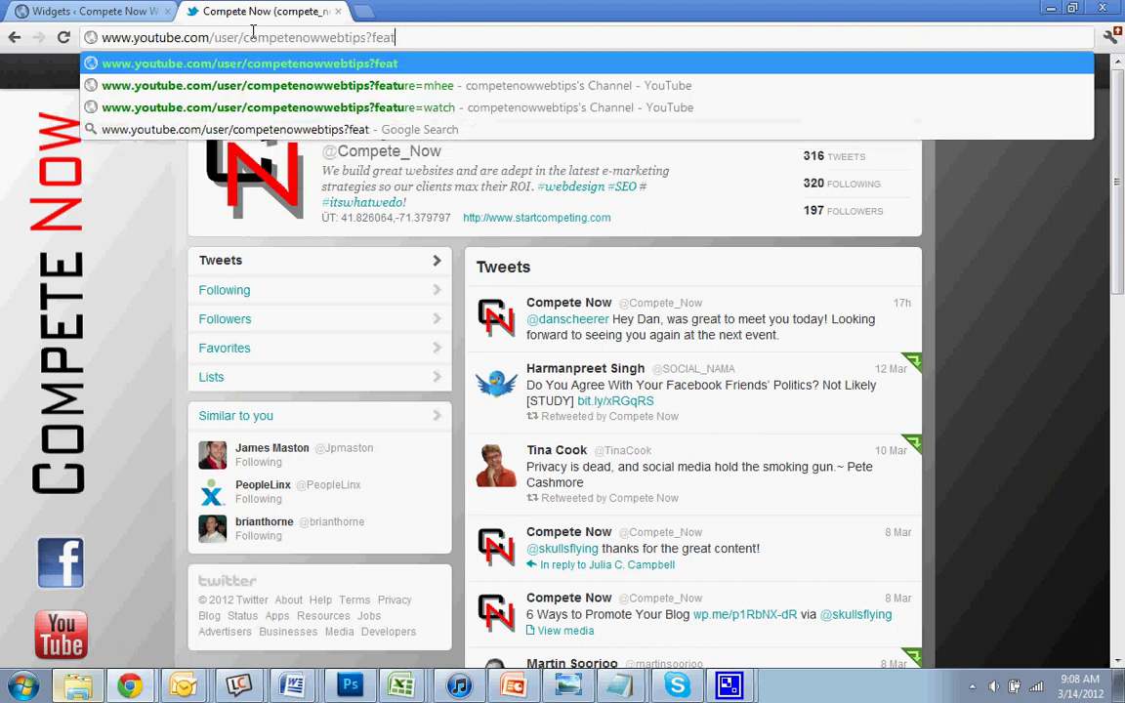
{"action": "key", "text": "BackSpace"}
{"action": "key", "text": "BackSpace"}
{"action": "key", "text": "BackSpace"}
{"action": "key", "text": "BackSpace"}
{"action": "key", "text": "BackSpace"}
{"action": "key", "text": "Return"}
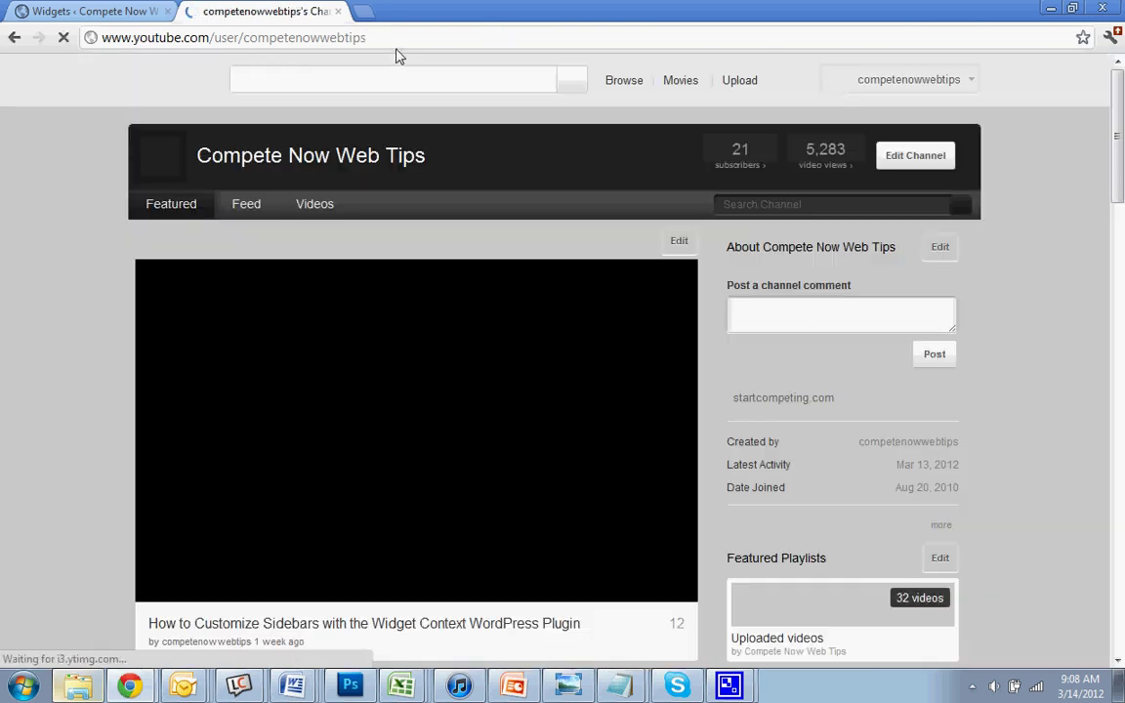
{"action": "left_click", "coordinate": [412, 40]}
{"action": "key", "text": "ctrl+c"}
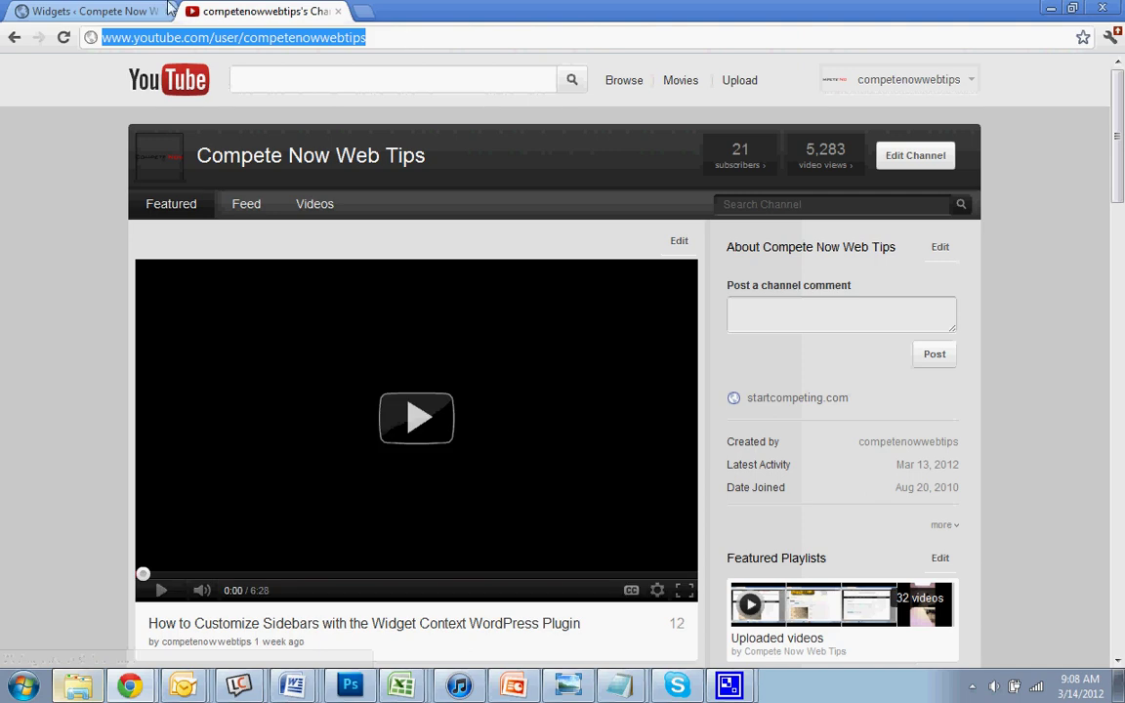
Step: Paste the copied channel address as the YouTube URL under Images and Video in the Social Media Widget's settings
{"action": "left_click", "coordinate": [152, 9]}
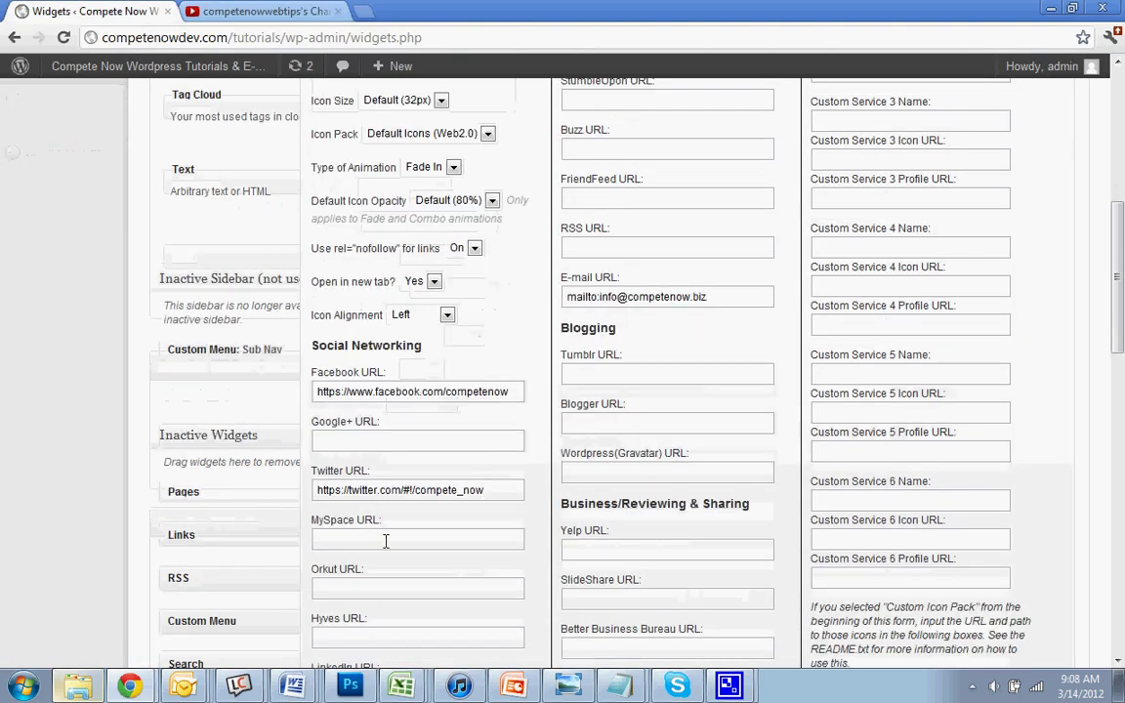
{"action": "scroll", "coordinate": [388, 547], "scroll_direction": "down", "scroll_amount": 3}
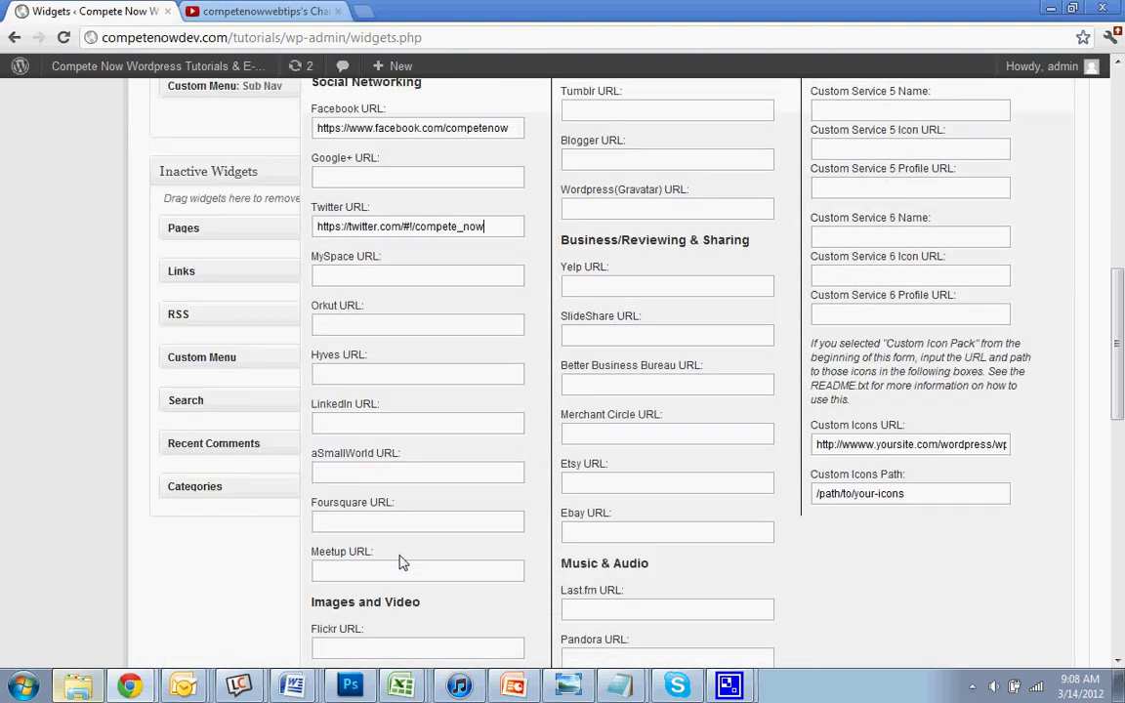
{"action": "scroll", "coordinate": [400, 563], "scroll_direction": "down", "scroll_amount": 1}
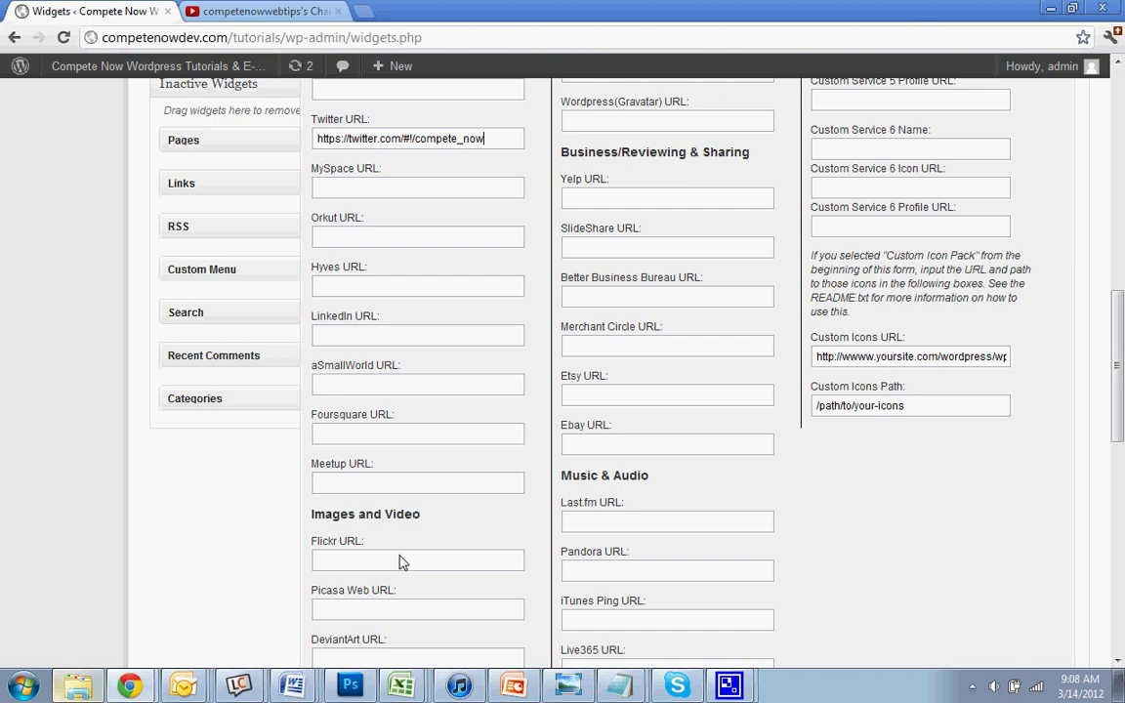
{"action": "scroll", "coordinate": [401, 562], "scroll_direction": "up", "scroll_amount": 4}
{"action": "scroll", "coordinate": [558, 493], "scroll_direction": "up", "scroll_amount": 3}
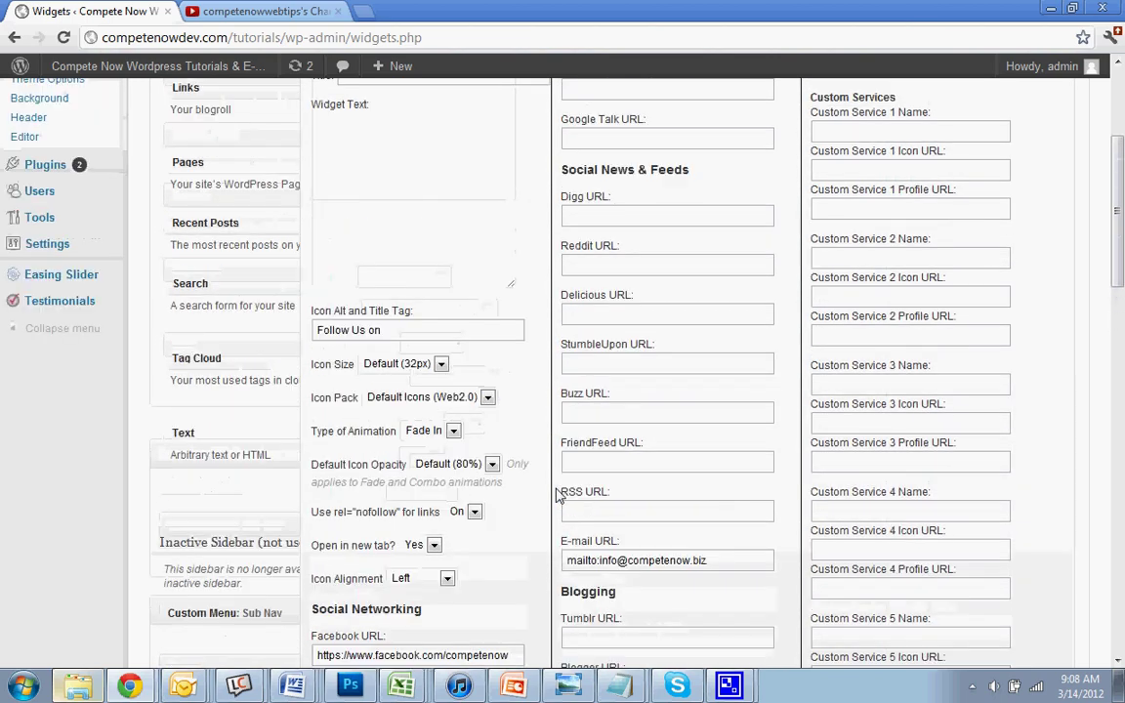
{"action": "scroll", "coordinate": [657, 302], "scroll_direction": "up", "scroll_amount": 1}
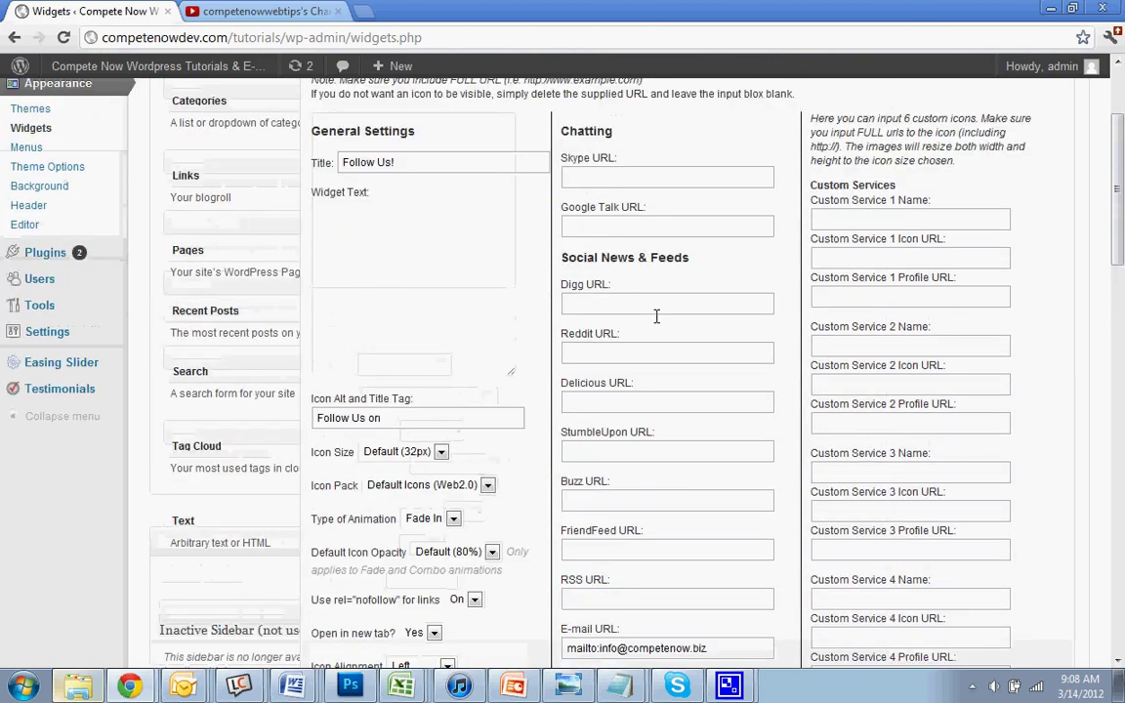
{"action": "scroll", "coordinate": [743, 383], "scroll_direction": "down", "scroll_amount": 6}
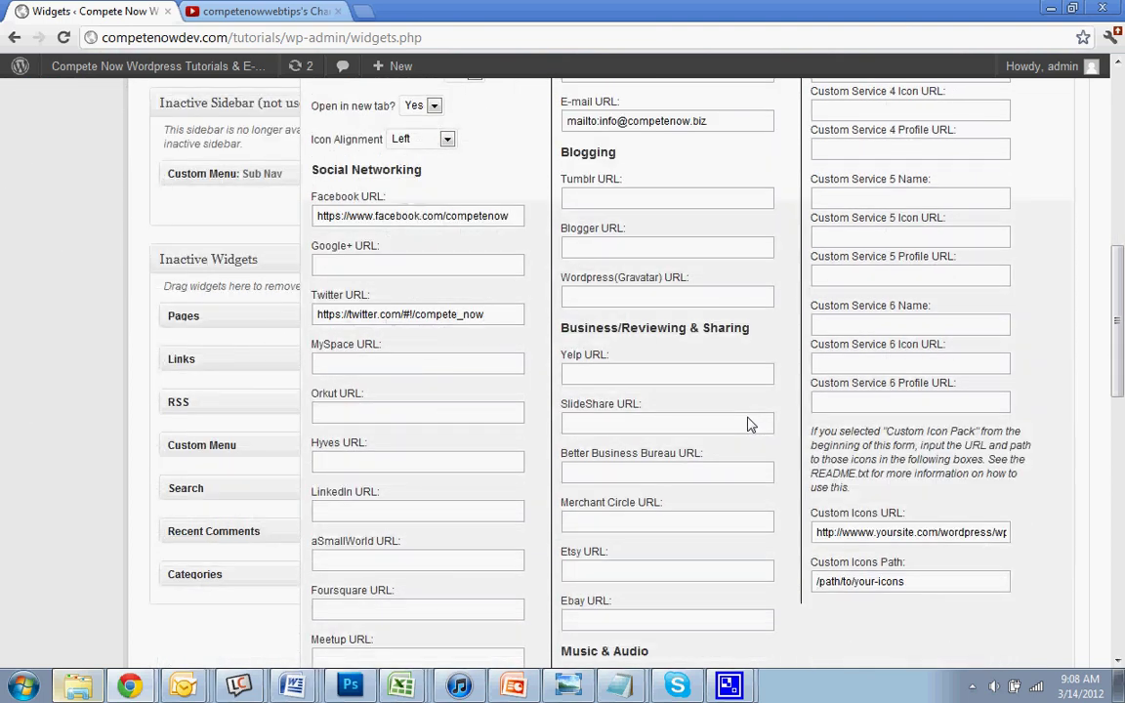
{"action": "scroll", "coordinate": [750, 423], "scroll_direction": "down", "scroll_amount": 4}
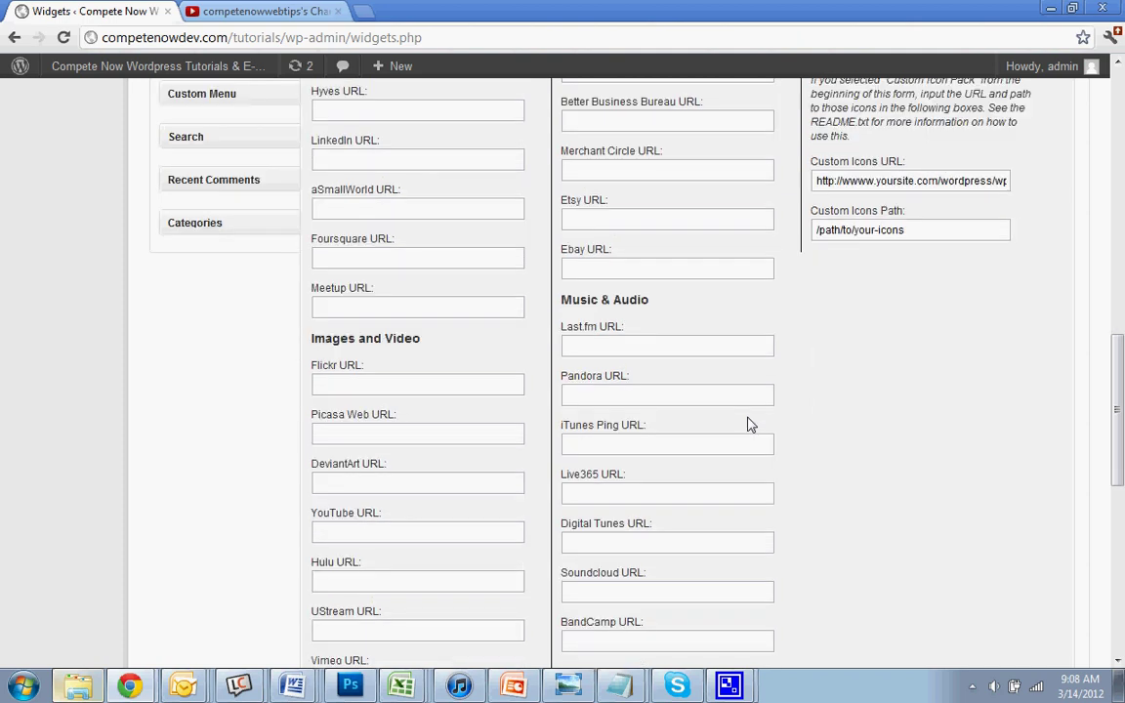
{"action": "scroll", "coordinate": [750, 424], "scroll_direction": "down", "scroll_amount": 2}
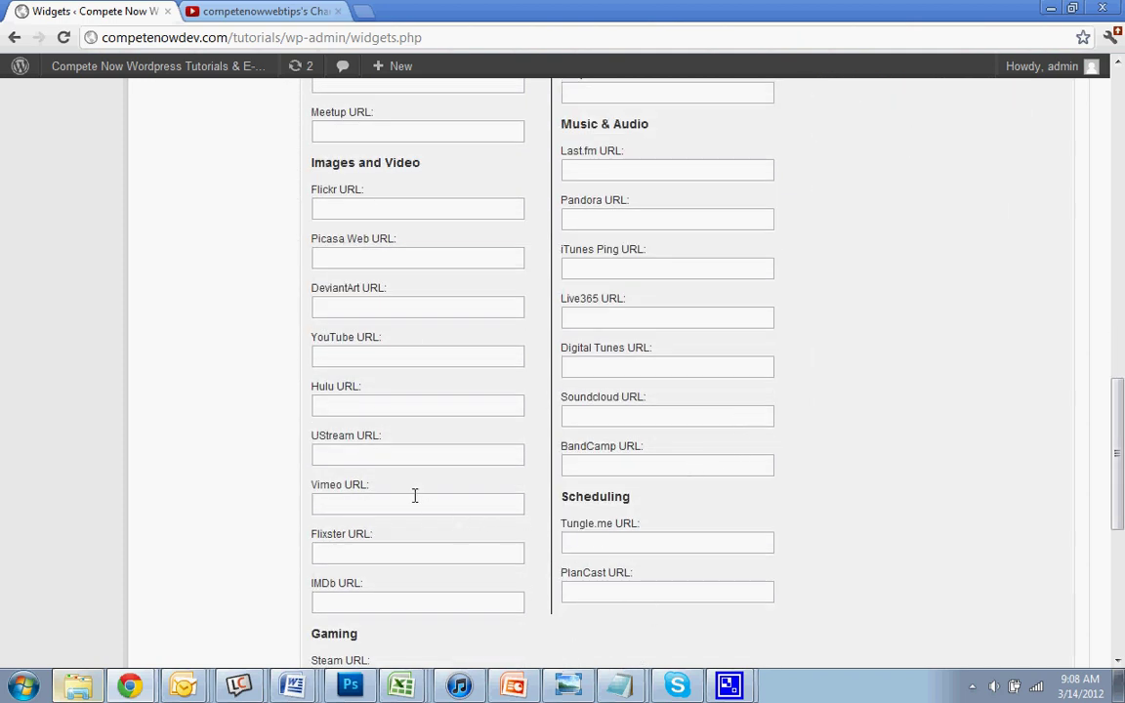
{"action": "left_click", "coordinate": [386, 357]}
{"action": "key", "text": "ctrl+v"}
Step: Review the widget's new-tab and icon pack choices, keeping Yes and Default Icons (Web2.0)
{"action": "scroll", "coordinate": [409, 444], "scroll_direction": "down", "scroll_amount": 1}
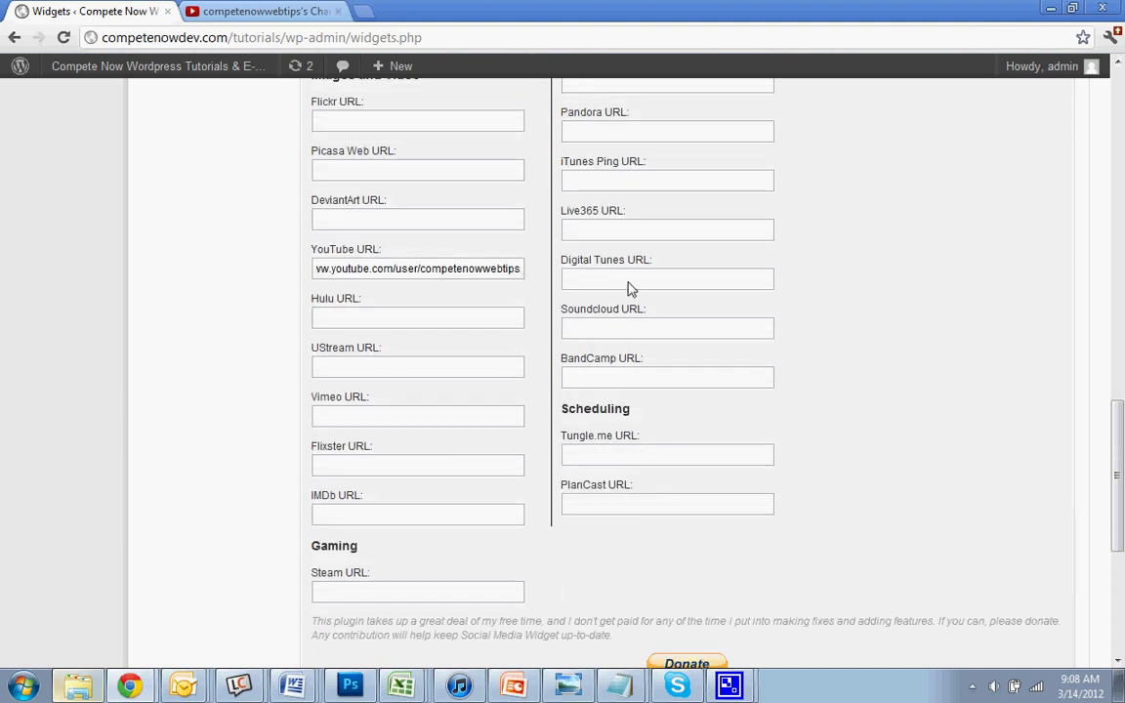
{"action": "scroll", "coordinate": [804, 483], "scroll_direction": "up", "scroll_amount": 4}
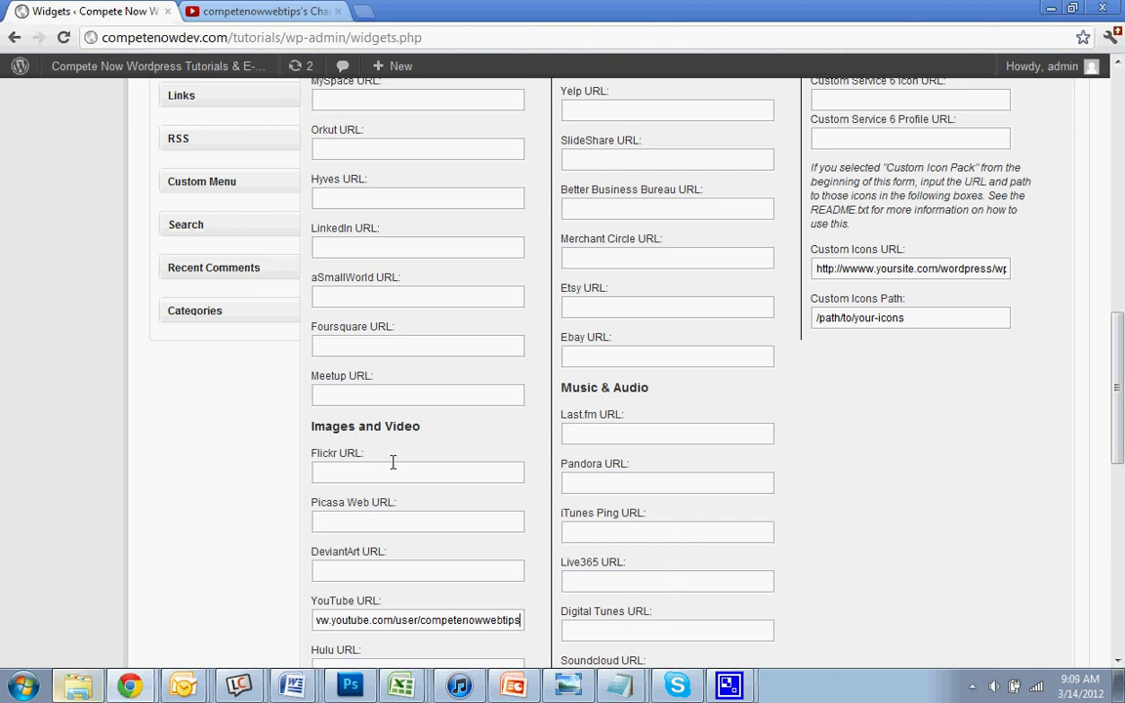
{"action": "scroll", "coordinate": [392, 462], "scroll_direction": "up", "scroll_amount": 3}
{"action": "scroll", "coordinate": [392, 462], "scroll_direction": "up", "scroll_amount": 3}
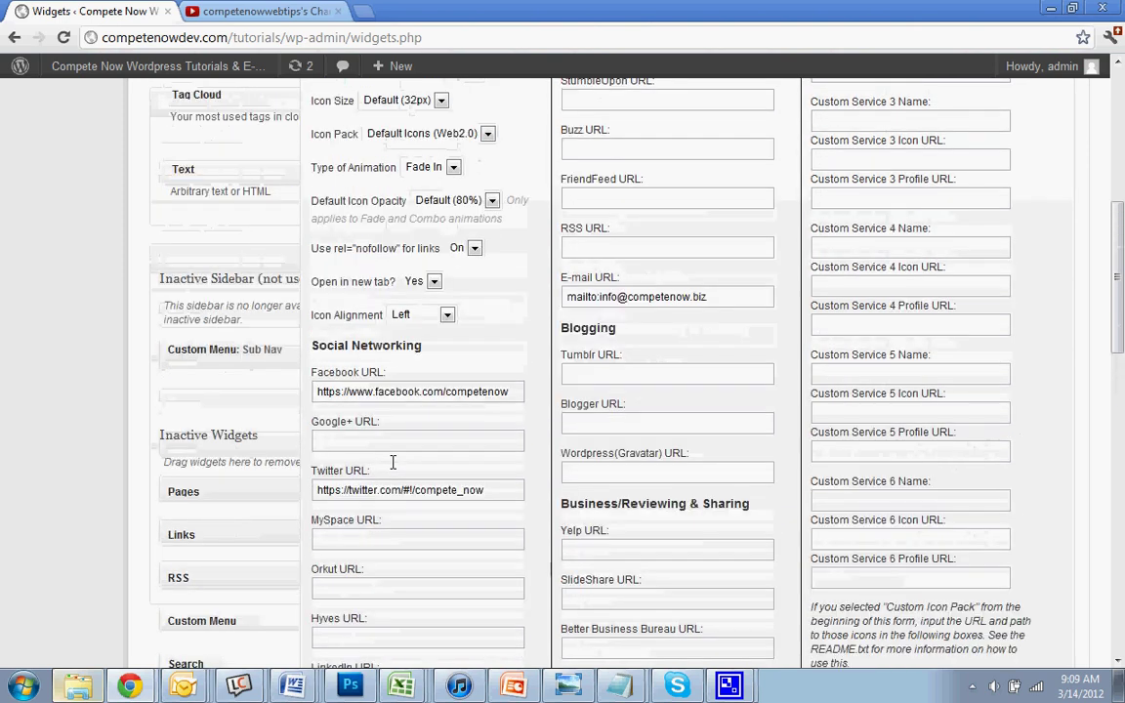
{"action": "left_click", "coordinate": [432, 369]}
{"action": "left_click", "coordinate": [431, 376]}
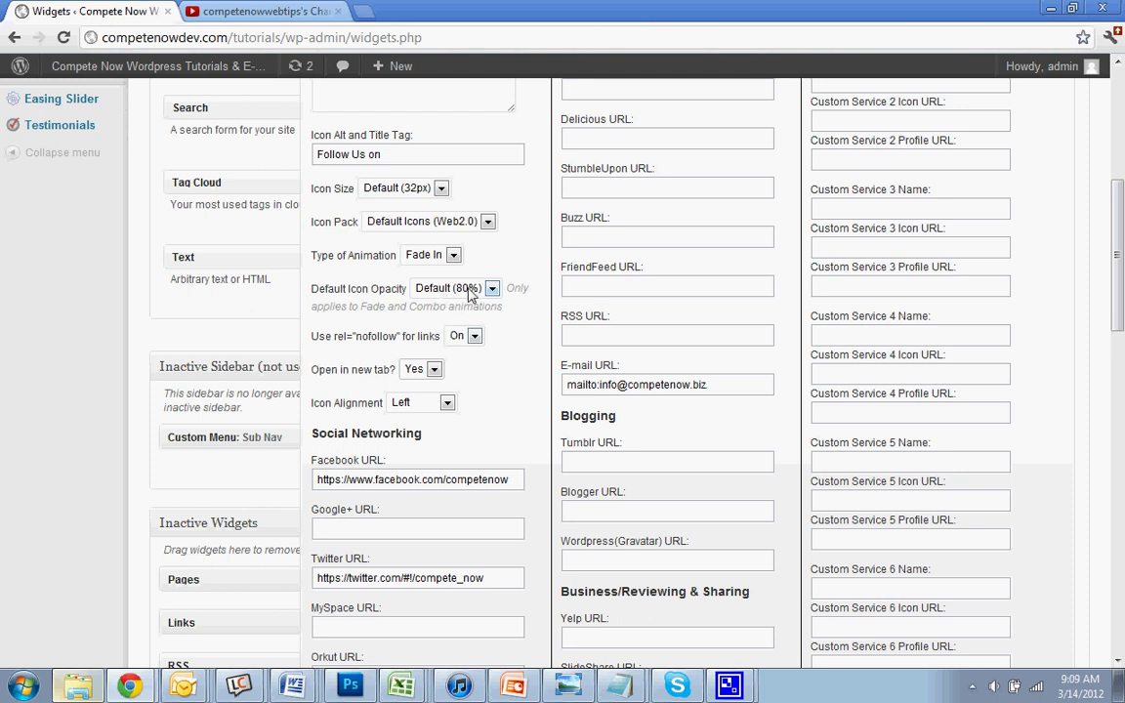
{"action": "left_click", "coordinate": [426, 223]}
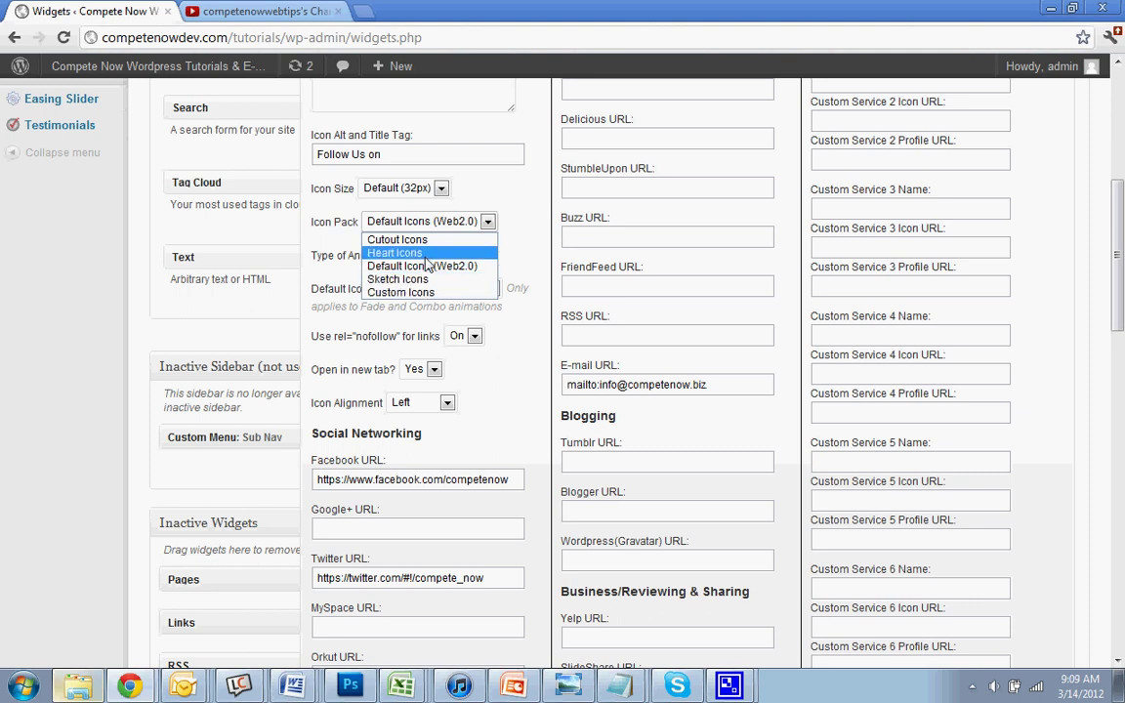
{"action": "left_click", "coordinate": [427, 264]}
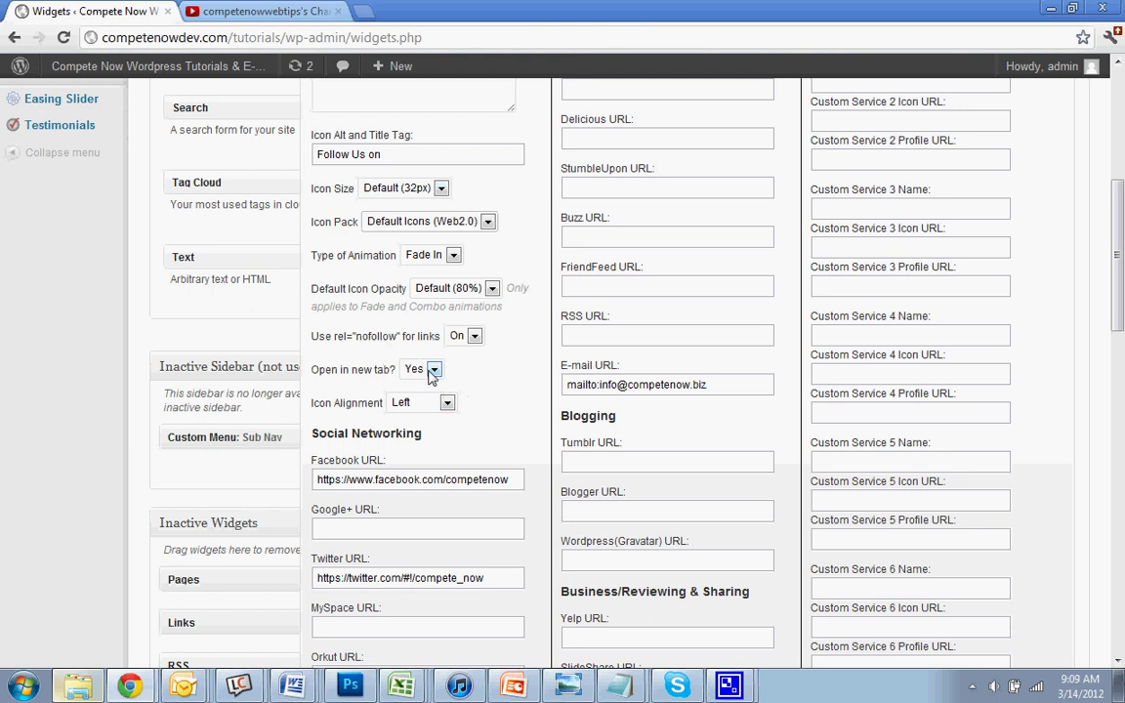
Step: Set the widget's icon alignment to Centered and save the widget
{"action": "left_click", "coordinate": [433, 409]}
{"action": "left_click", "coordinate": [426, 433]}
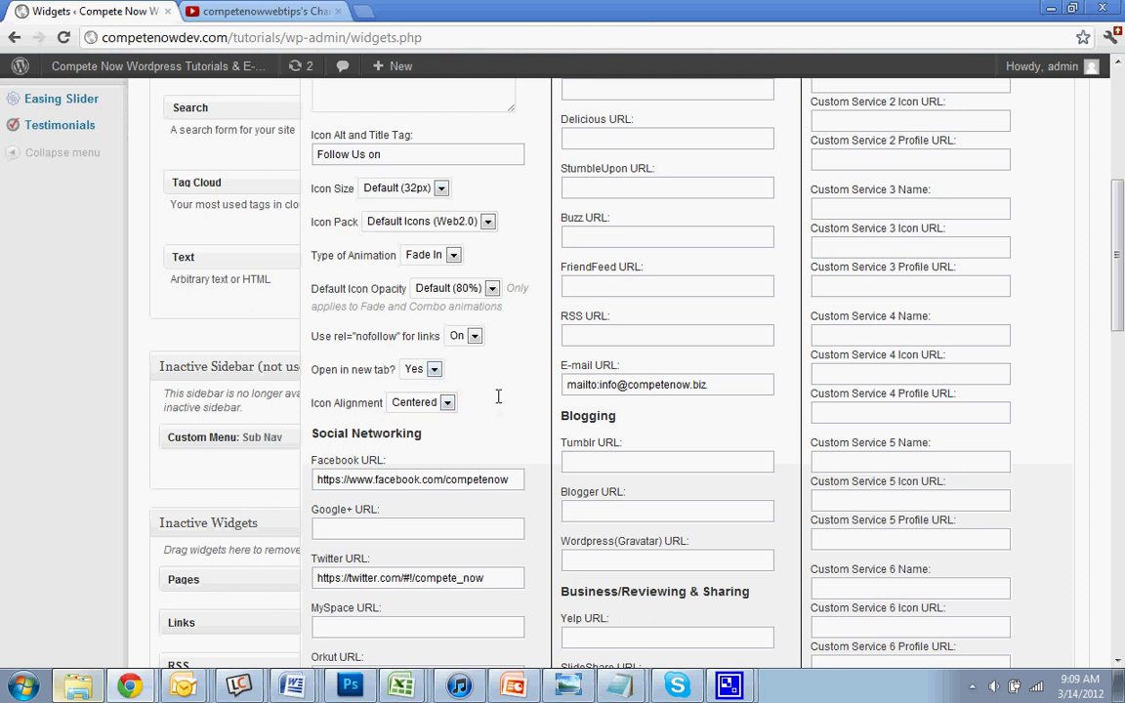
{"action": "scroll", "coordinate": [471, 443], "scroll_direction": "down", "scroll_amount": 12}
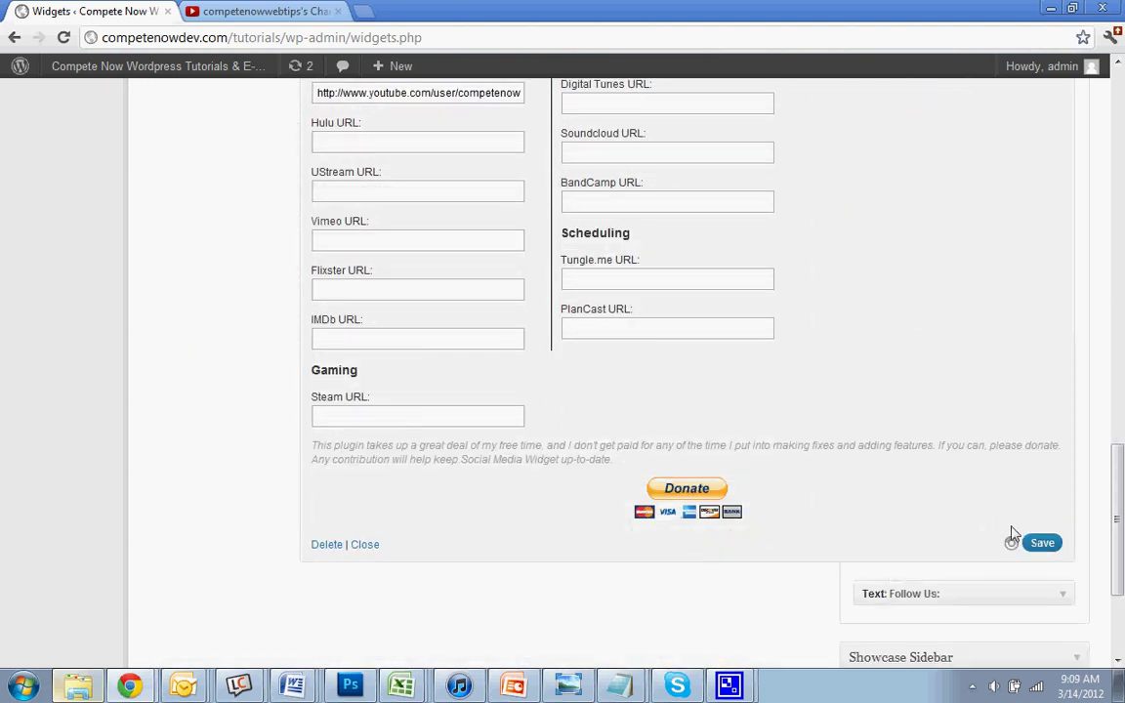
Step: Open the site's home page in a new tab and test the sidebar's Facebook icon, closing the page it opens
{"action": "scroll", "coordinate": [809, 511], "scroll_direction": "up", "scroll_amount": 15}
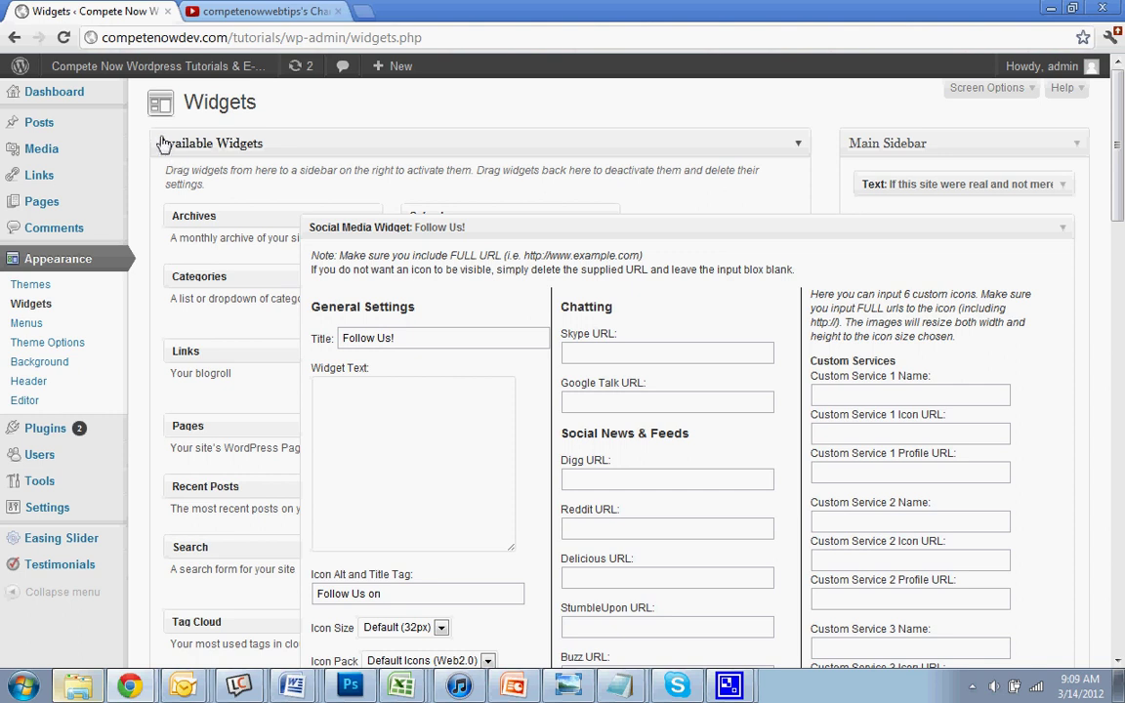
{"action": "right_click", "coordinate": [154, 78]}
{"action": "left_click", "coordinate": [226, 153]}
{"action": "left_click", "coordinate": [264, 10]}
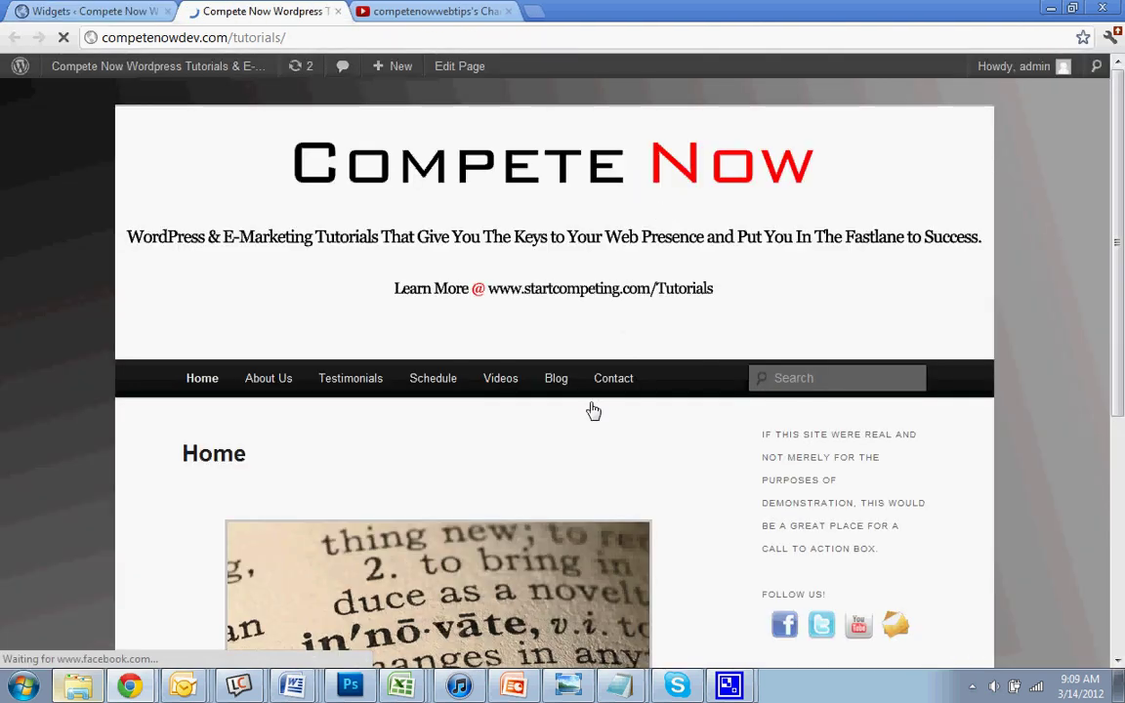
{"action": "scroll", "coordinate": [576, 426], "scroll_direction": "down", "scroll_amount": 1}
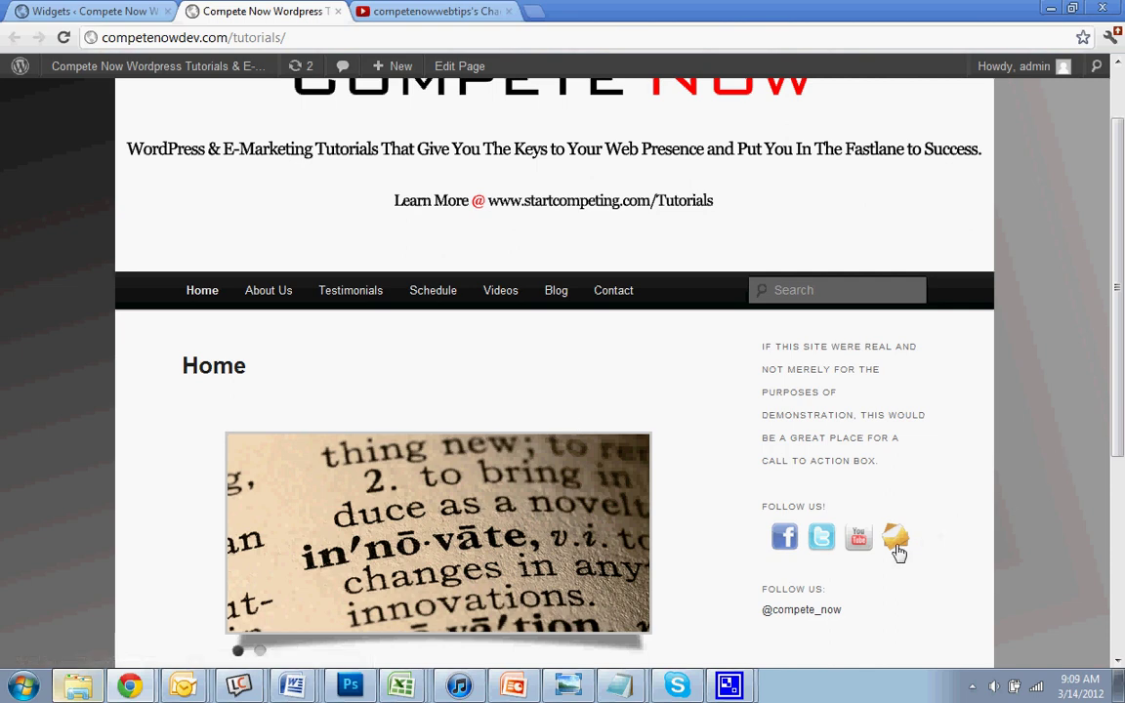
{"action": "scroll", "coordinate": [598, 544], "scroll_direction": "down", "scroll_amount": 1}
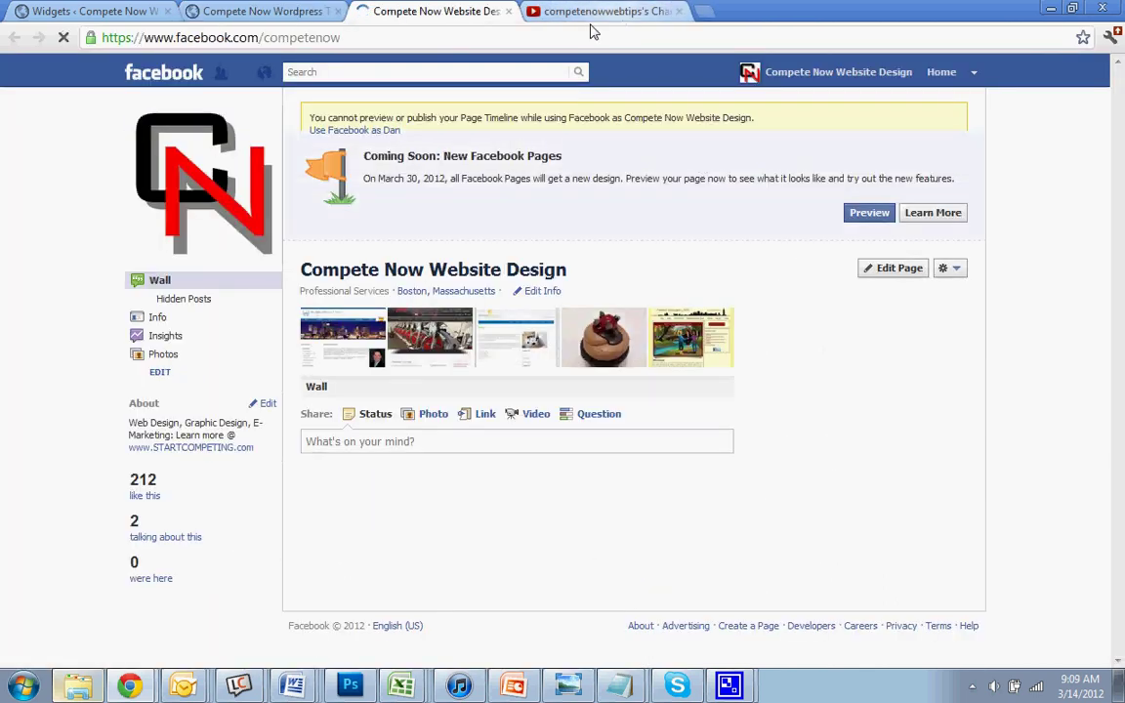
{"action": "left_click", "coordinate": [508, 12]}
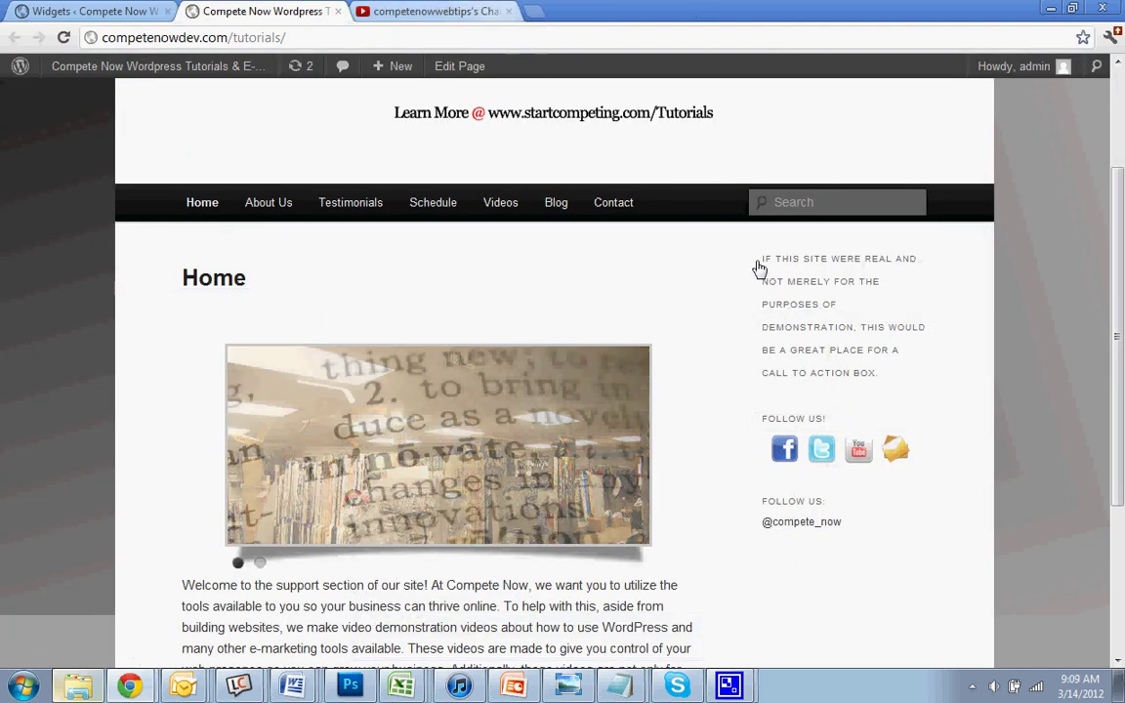
Step: Test the sidebar's e-mail icon, and close the blank tab it opens and the site's tab
{"action": "left_click", "coordinate": [893, 452]}
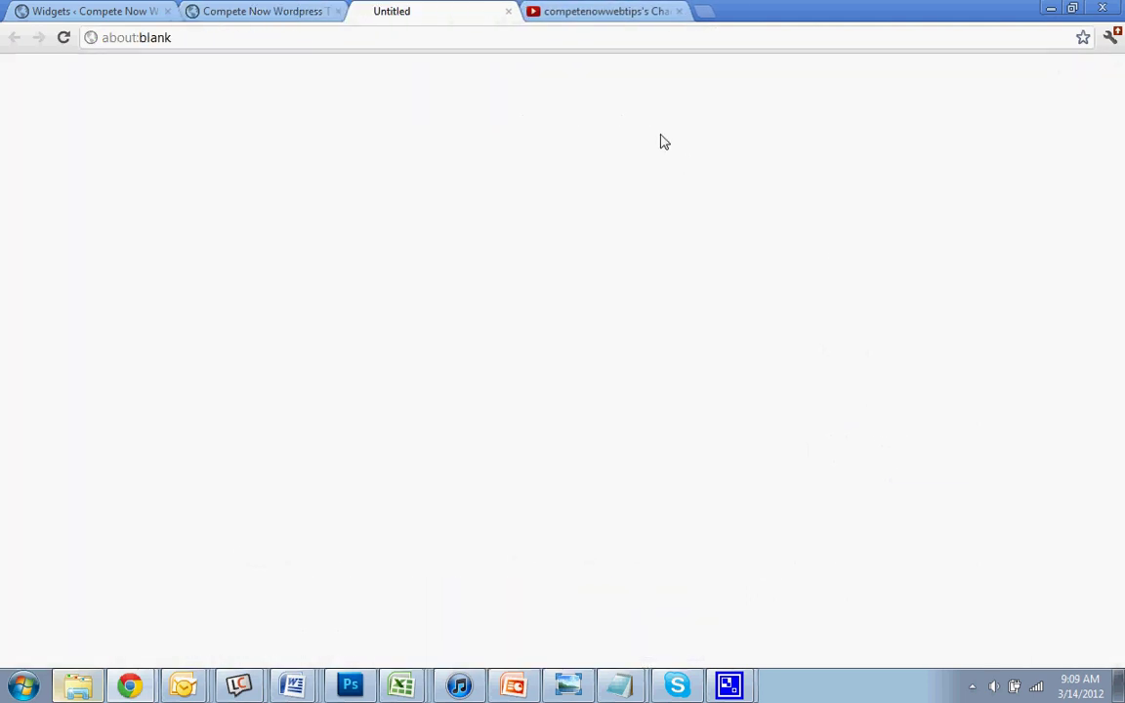
{"action": "left_click", "coordinate": [509, 12]}
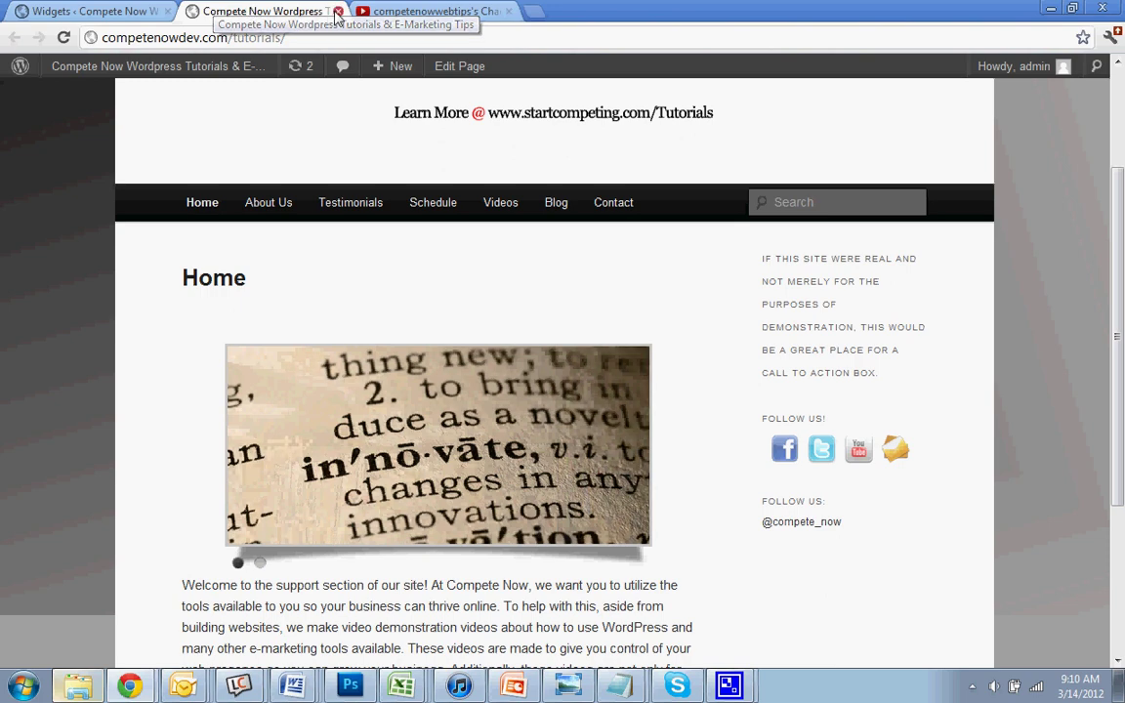
{"action": "left_click", "coordinate": [338, 12]}
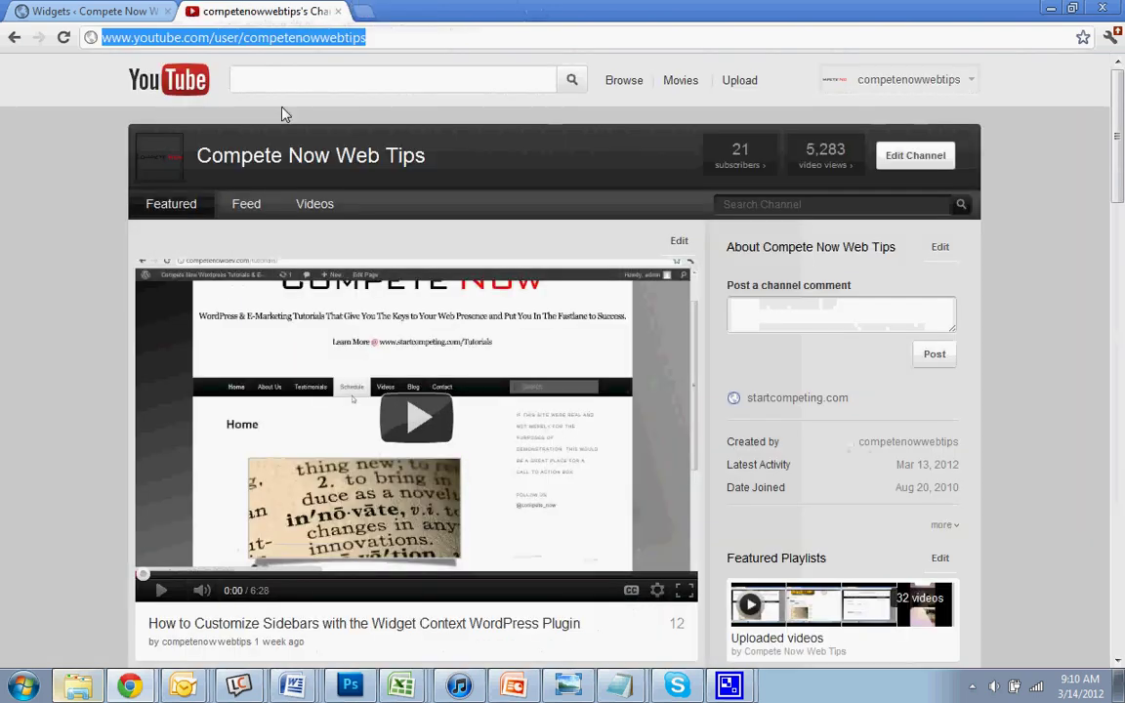
Step: Reopen the site's home page in a new tab and check where the sidebar's Facebook and Twitter icons link
{"action": "left_click", "coordinate": [93, 8]}
{"action": "right_click", "coordinate": [69, 65]}
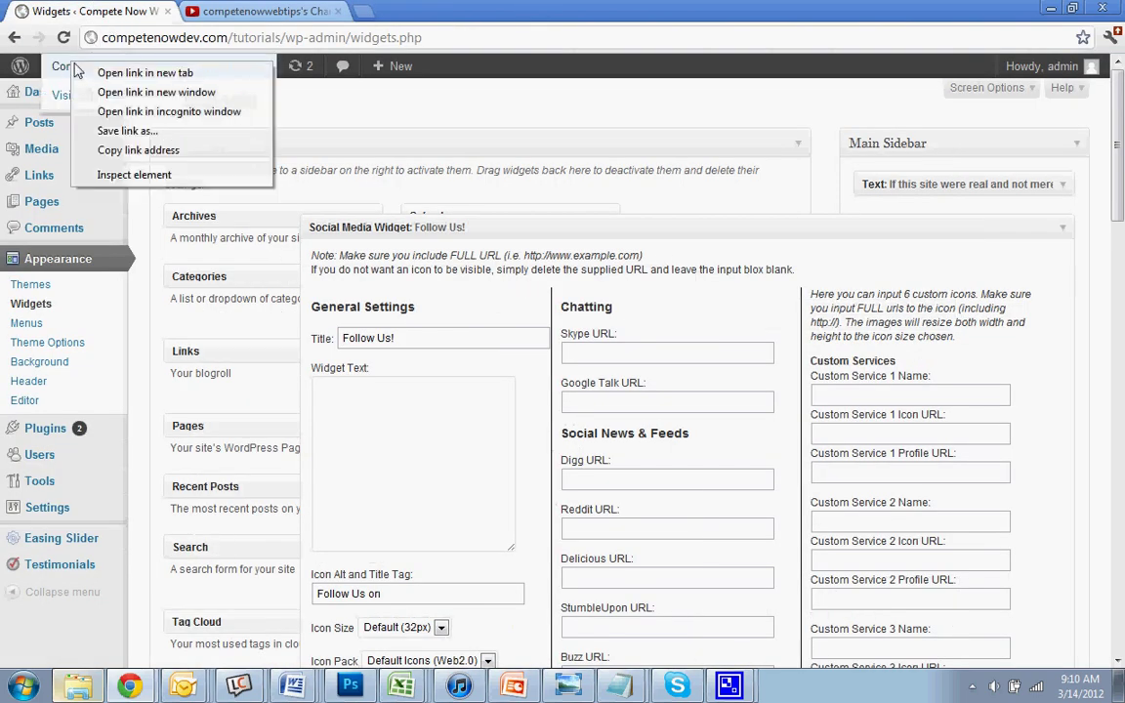
{"action": "left_click", "coordinate": [102, 75]}
{"action": "left_click", "coordinate": [220, 8]}
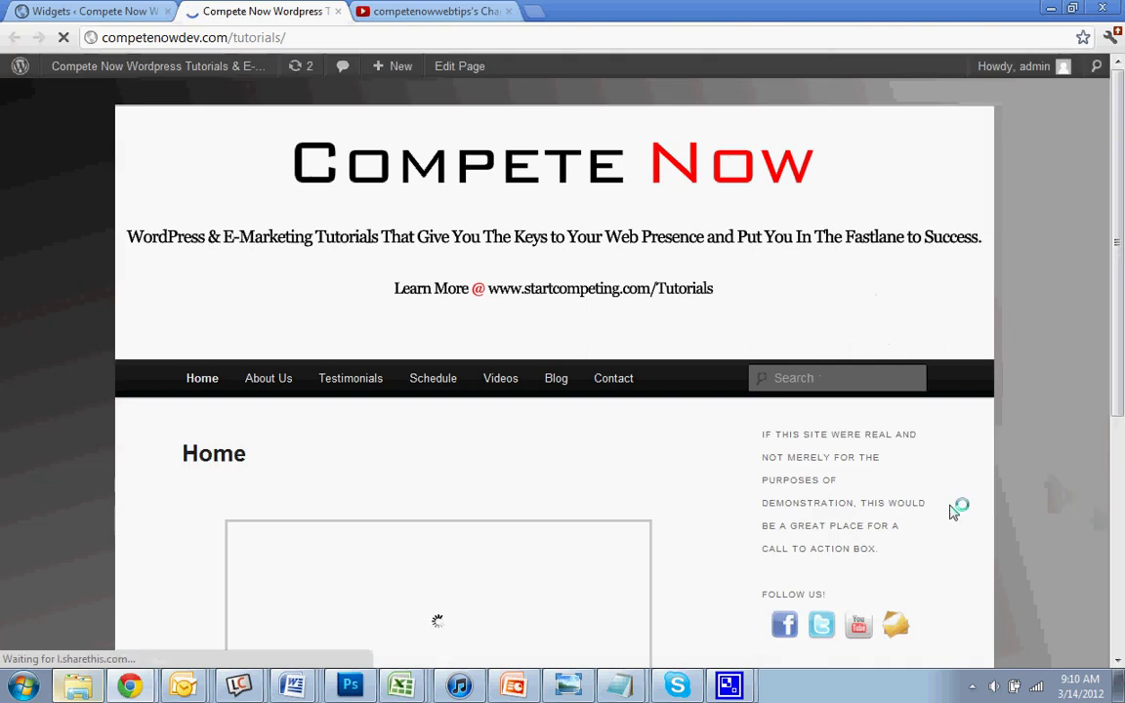
{"action": "scroll", "coordinate": [926, 523], "scroll_direction": "down", "scroll_amount": 3}
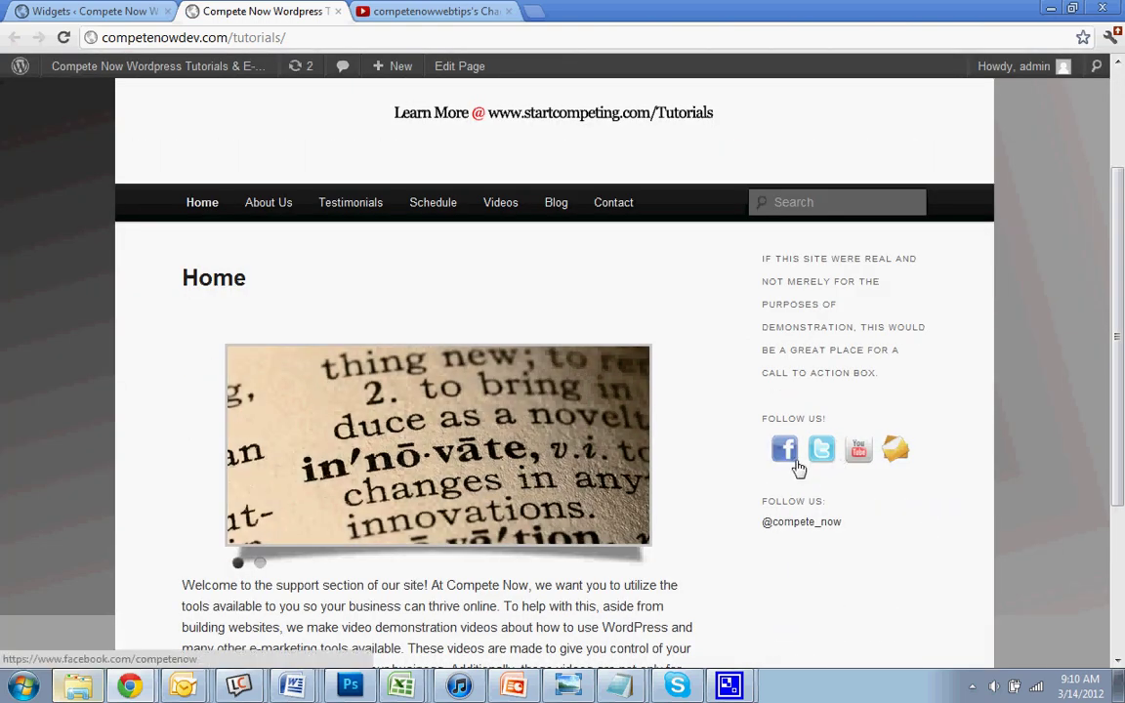
{"action": "scroll", "coordinate": [803, 488], "scroll_direction": "up", "scroll_amount": 3}
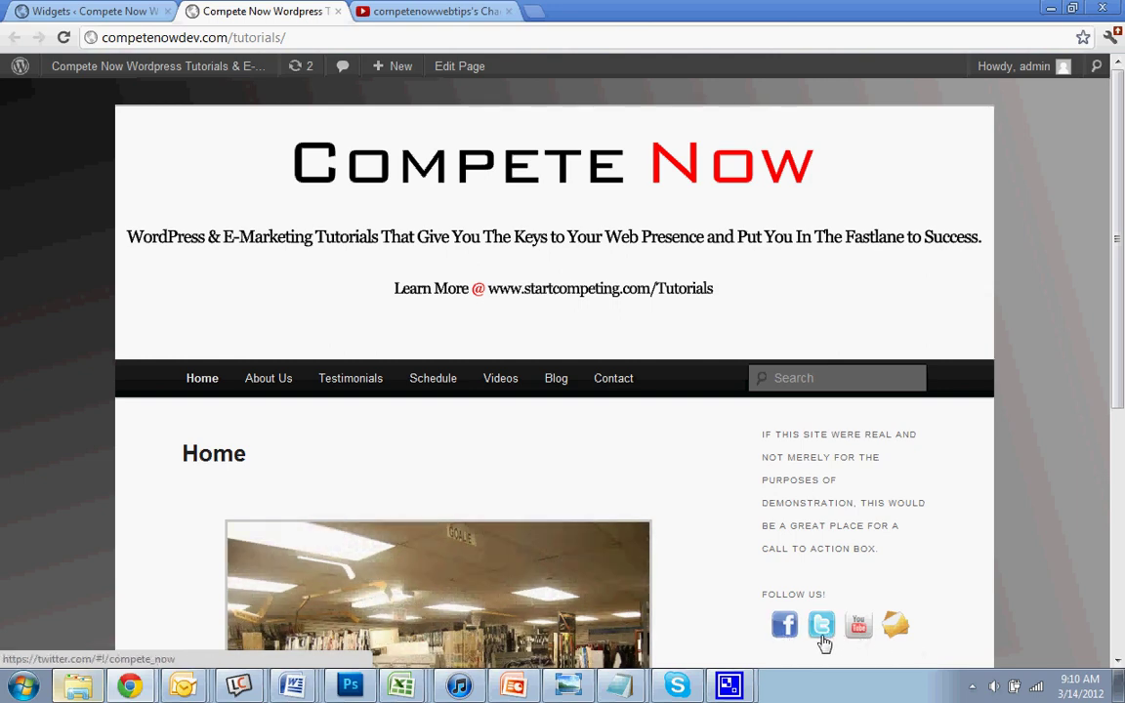
Step: Return to the Social Media Widget settings, set the default icon opacity to 100% and save the widget
{"action": "left_click", "coordinate": [137, 8]}
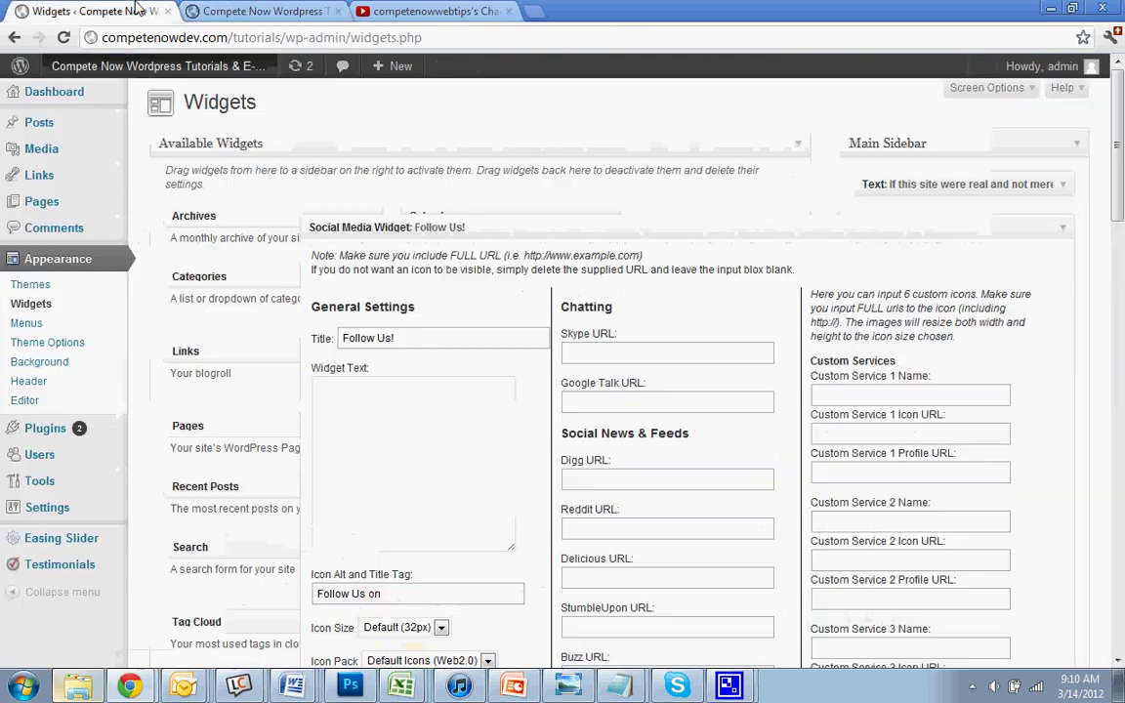
{"action": "scroll", "coordinate": [584, 344], "scroll_direction": "down", "scroll_amount": 3}
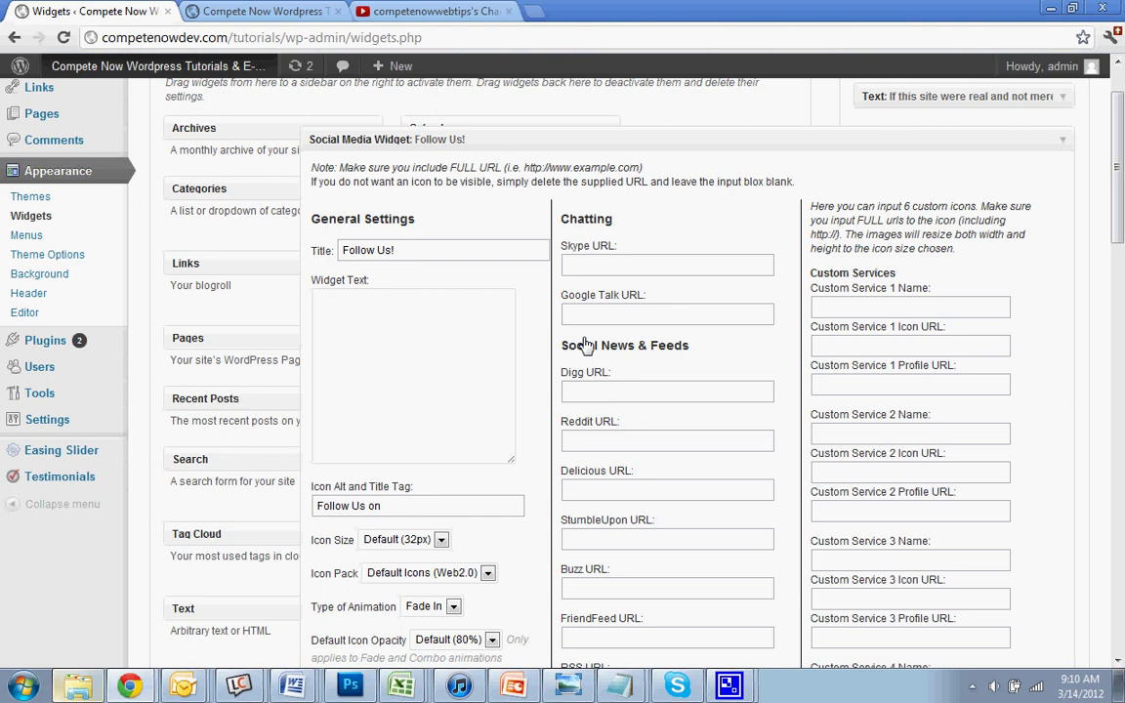
{"action": "scroll", "coordinate": [584, 344], "scroll_direction": "down", "scroll_amount": 1}
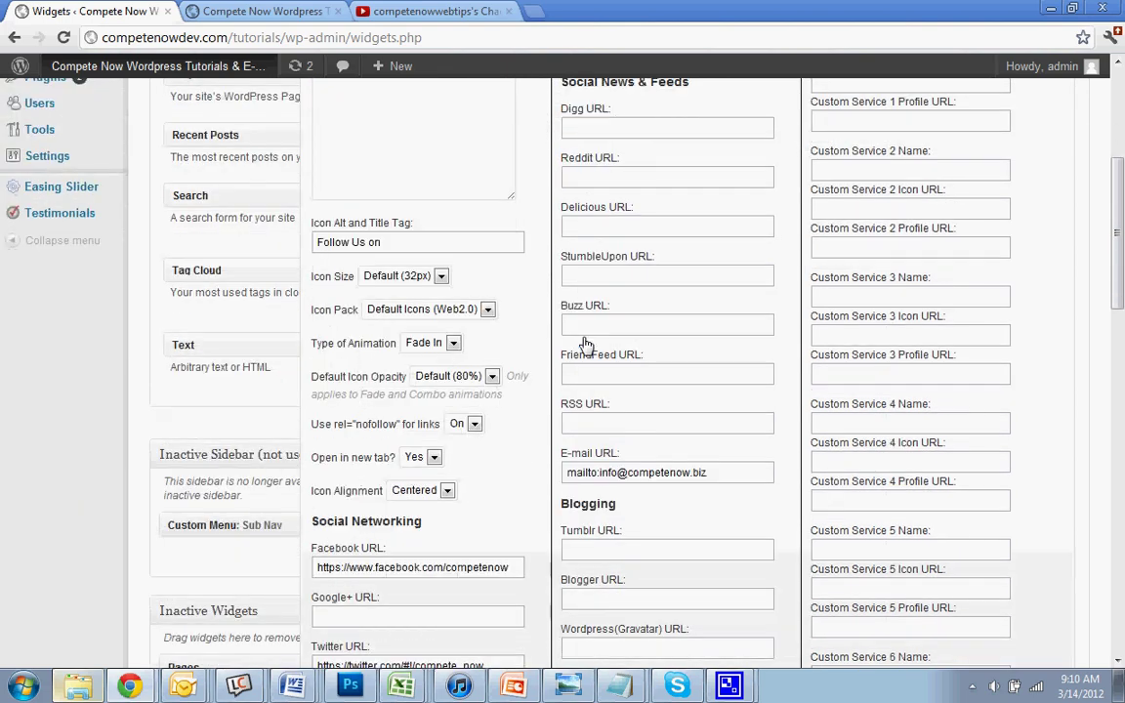
{"action": "left_click", "coordinate": [469, 385]}
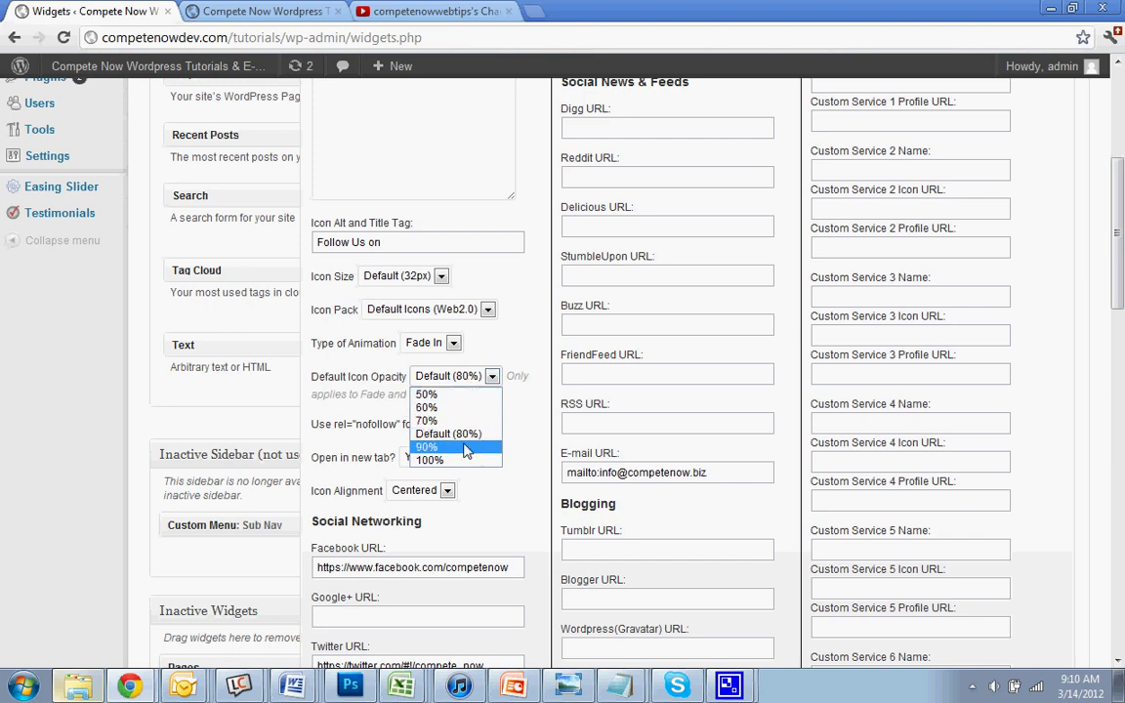
{"action": "left_click", "coordinate": [428, 459]}
{"action": "scroll", "coordinate": [493, 467], "scroll_direction": "down", "scroll_amount": 12}
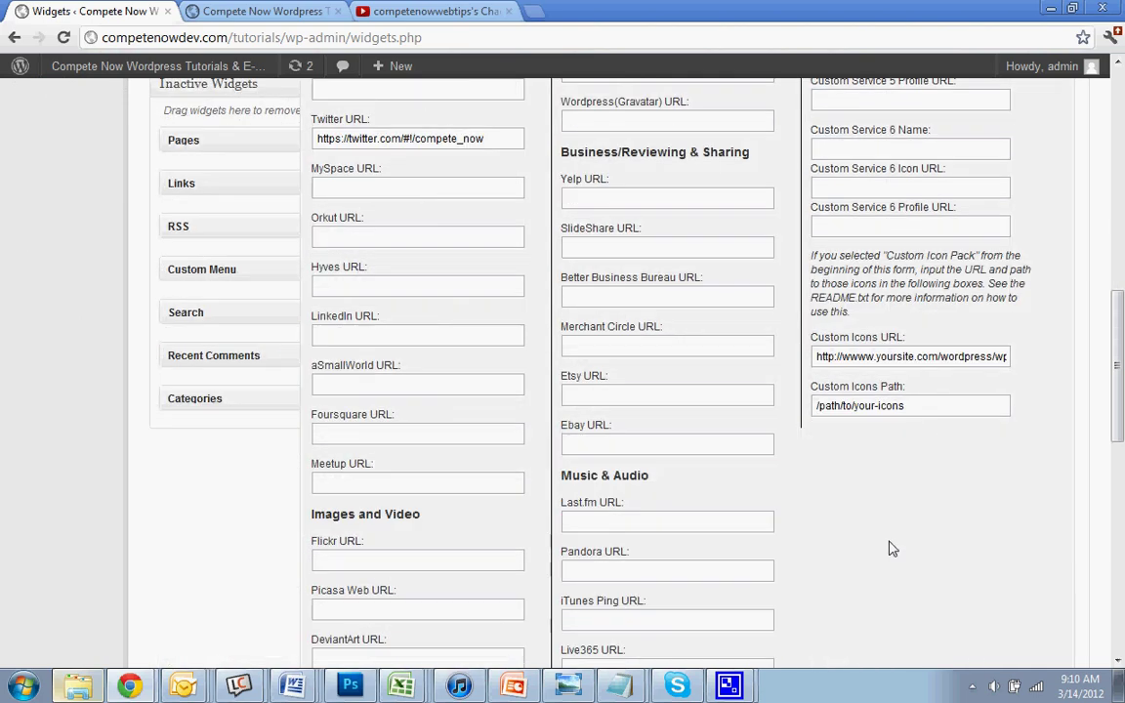
{"action": "left_click", "coordinate": [1043, 454]}
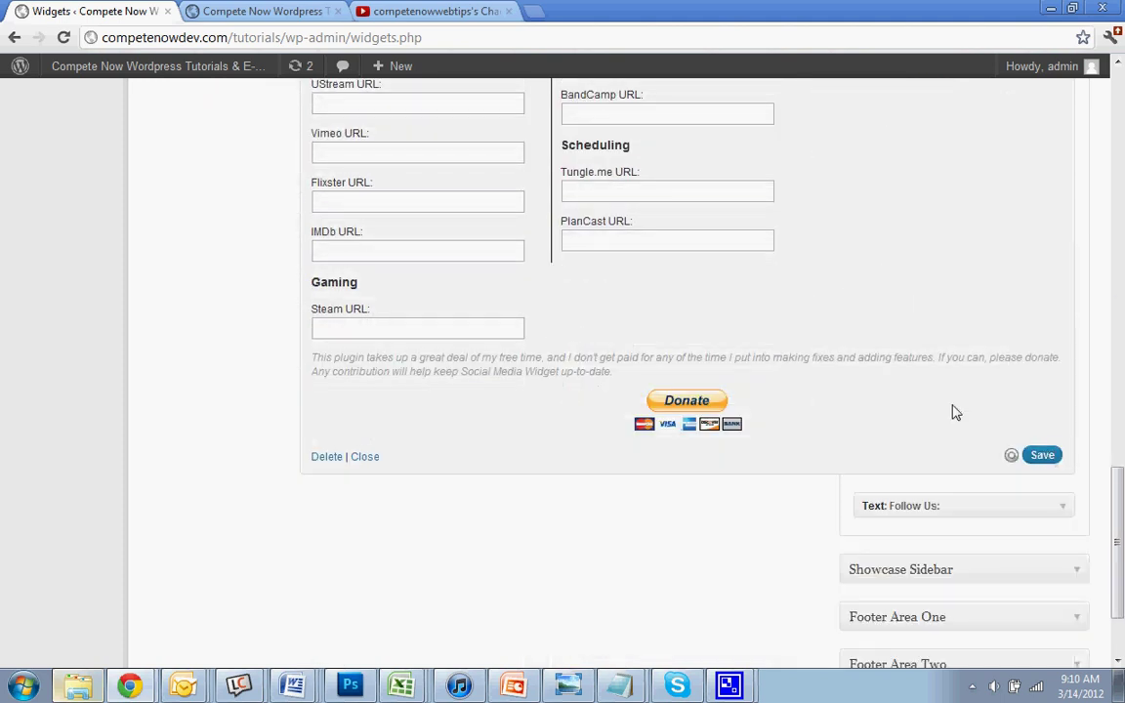
Step: Reload the site's home page and check the opacity of the sidebar's social icons
{"action": "scroll", "coordinate": [593, 316], "scroll_direction": "up", "scroll_amount": 8}
{"action": "left_click", "coordinate": [259, 11]}
{"action": "left_click", "coordinate": [63, 37]}
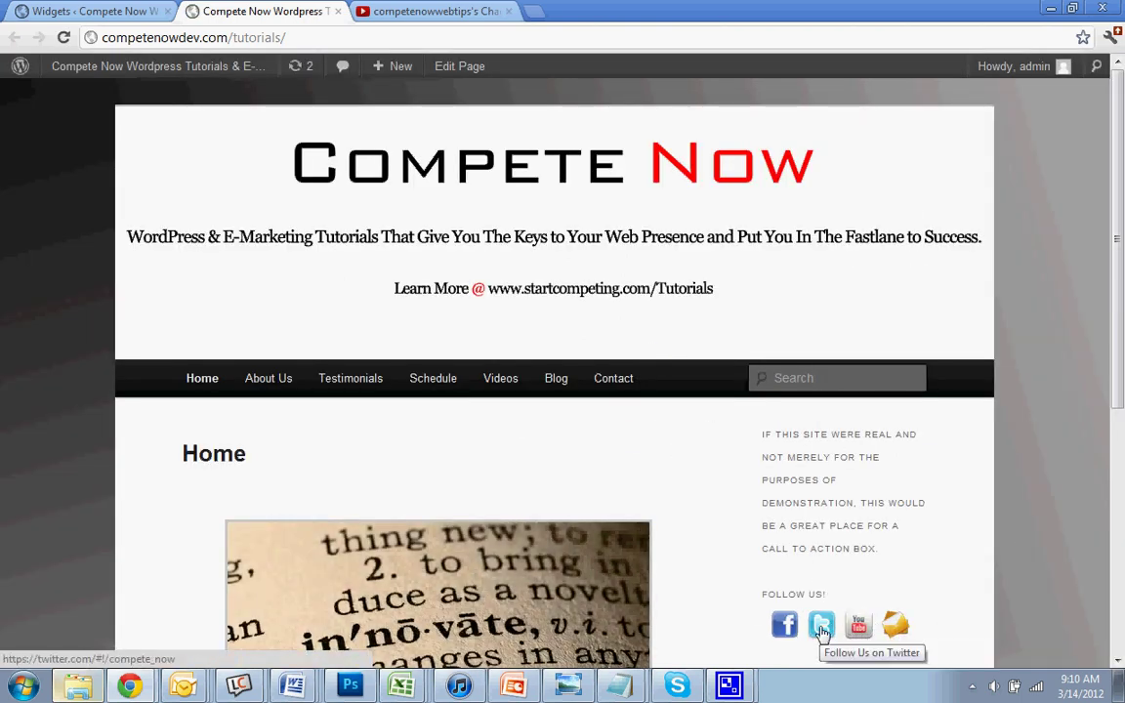
Step: Set the Social Media Widget's icon size to 64px and save the widget
{"action": "left_click", "coordinate": [71, 11]}
{"action": "scroll", "coordinate": [427, 451], "scroll_direction": "up", "scroll_amount": 5}
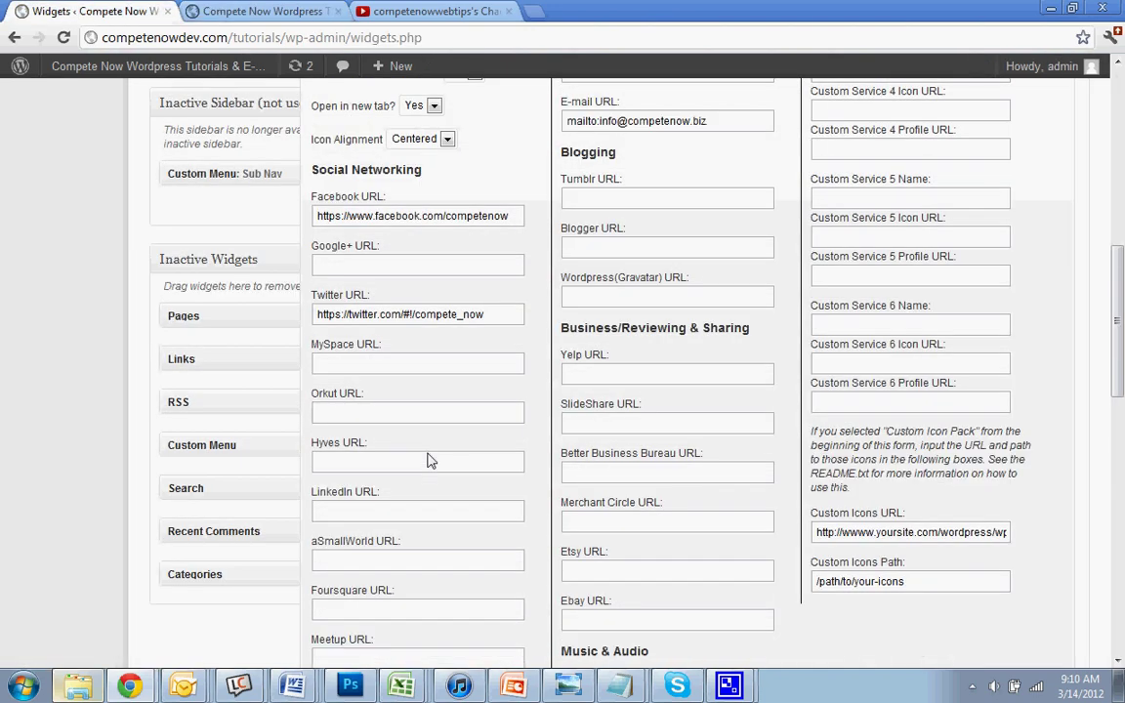
{"action": "left_click", "coordinate": [410, 187]}
{"action": "left_click", "coordinate": [388, 234]}
{"action": "scroll", "coordinate": [670, 457], "scroll_direction": "down", "scroll_amount": 3}
{"action": "scroll", "coordinate": [670, 457], "scroll_direction": "down", "scroll_amount": 9}
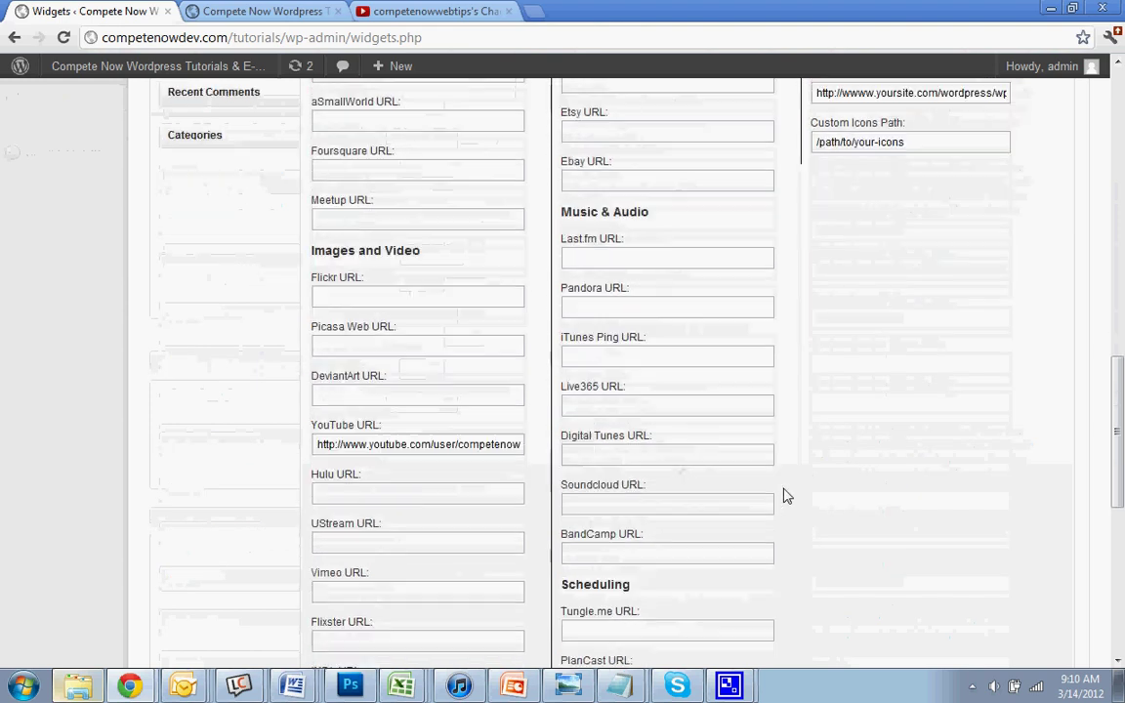
{"action": "left_click", "coordinate": [1042, 543]}
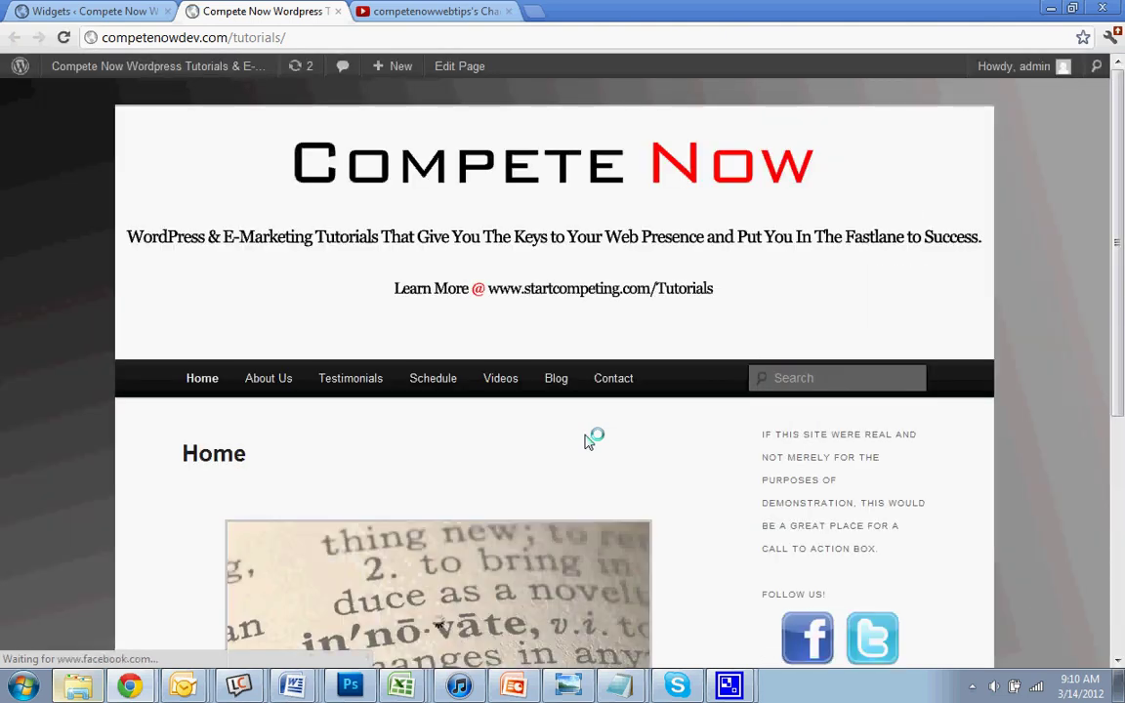
Step: Inspect the 64px social icons in the sidebar of the site's home page
{"action": "scroll", "coordinate": [593, 439], "scroll_direction": "down", "scroll_amount": 2}
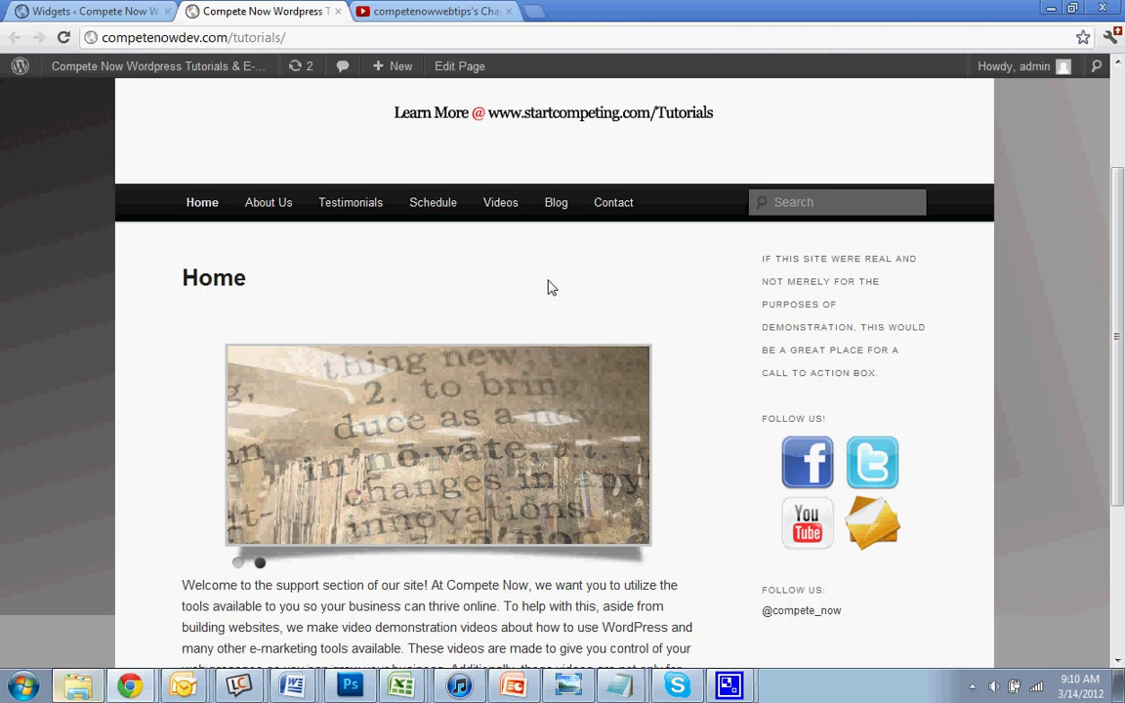
{"action": "scroll", "coordinate": [540, 278], "scroll_direction": "up", "scroll_amount": 1}
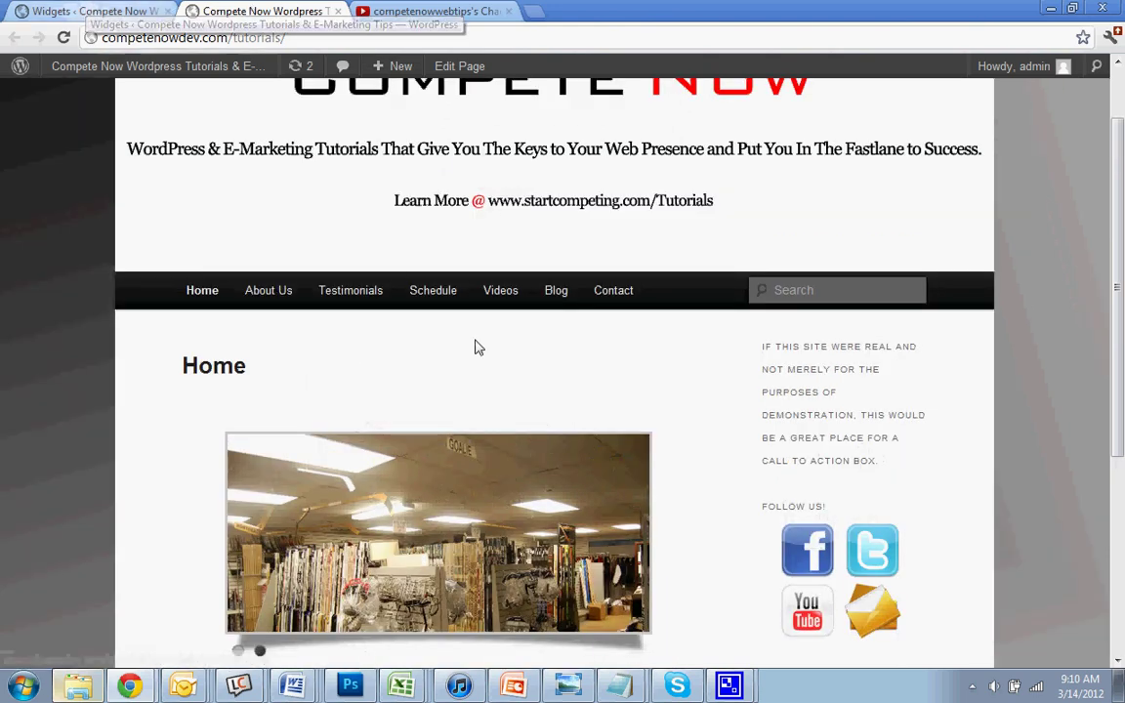
Step: Set the Social Media Widget's icon size back to Default (32px) and save the widget
{"action": "left_click", "coordinate": [88, 10]}
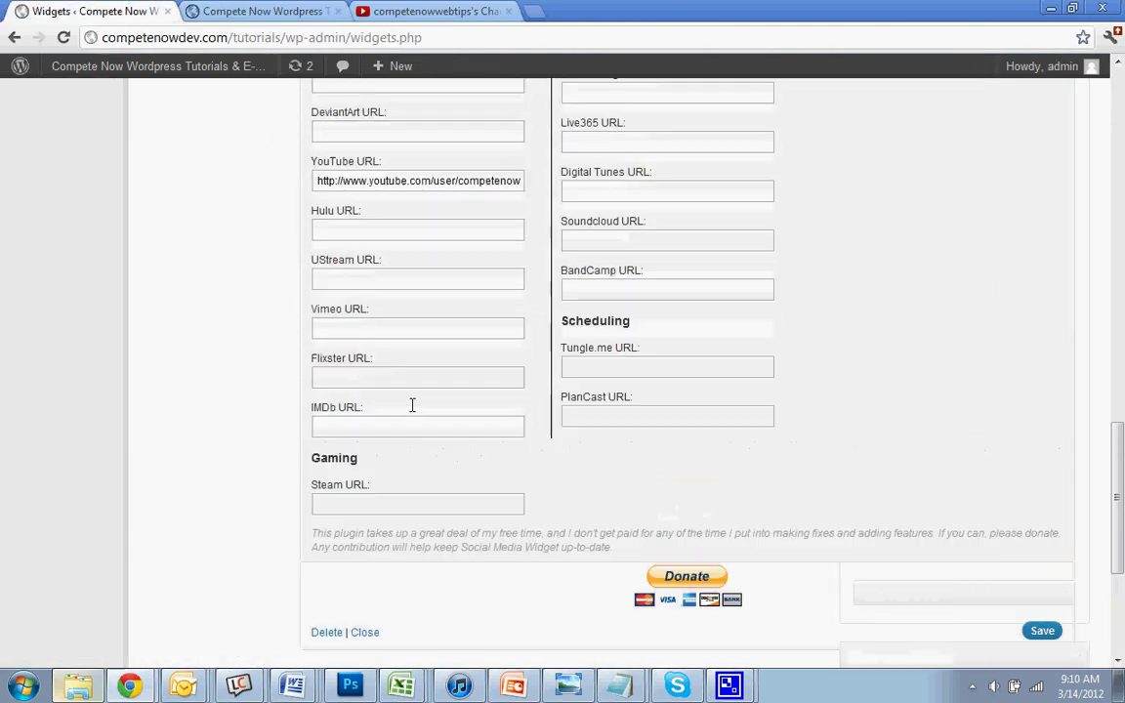
{"action": "scroll", "coordinate": [412, 405], "scroll_direction": "up", "scroll_amount": 12}
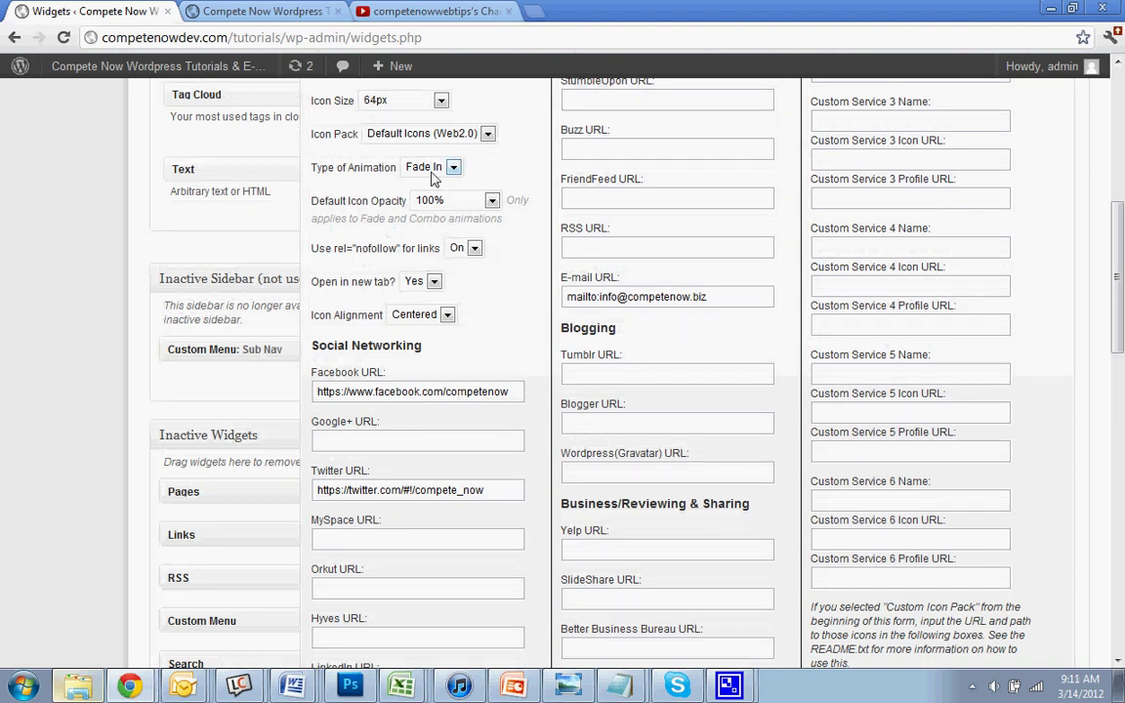
{"action": "scroll", "coordinate": [494, 214], "scroll_direction": "up", "scroll_amount": 1}
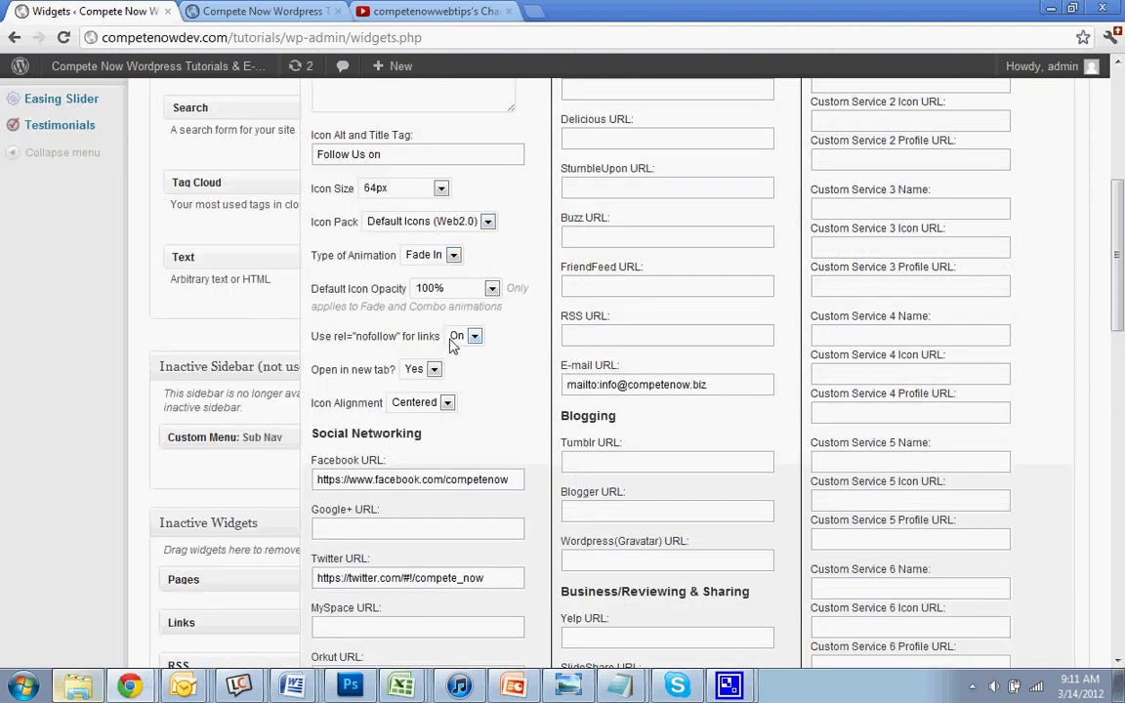
{"action": "scroll", "coordinate": [455, 289], "scroll_direction": "up", "scroll_amount": 1}
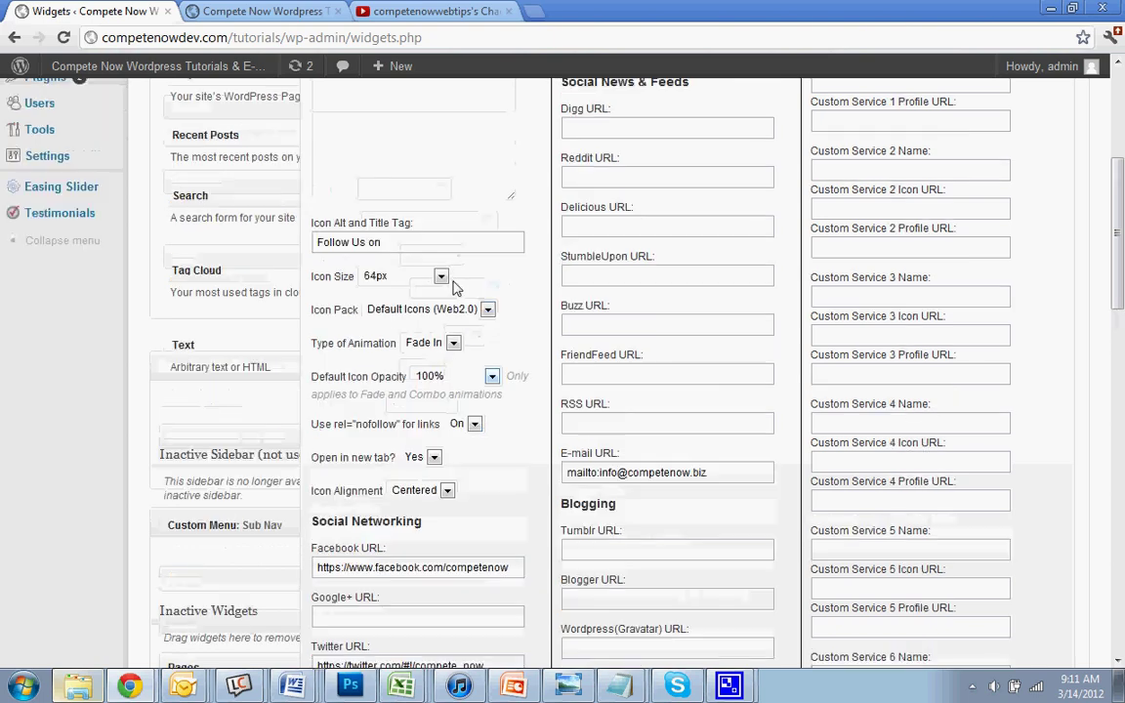
{"action": "left_click", "coordinate": [404, 275]}
{"action": "left_click", "coordinate": [390, 307]}
{"action": "scroll", "coordinate": [967, 562], "scroll_direction": "down", "scroll_amount": 7}
{"action": "scroll", "coordinate": [966, 561], "scroll_direction": "down", "scroll_amount": 6}
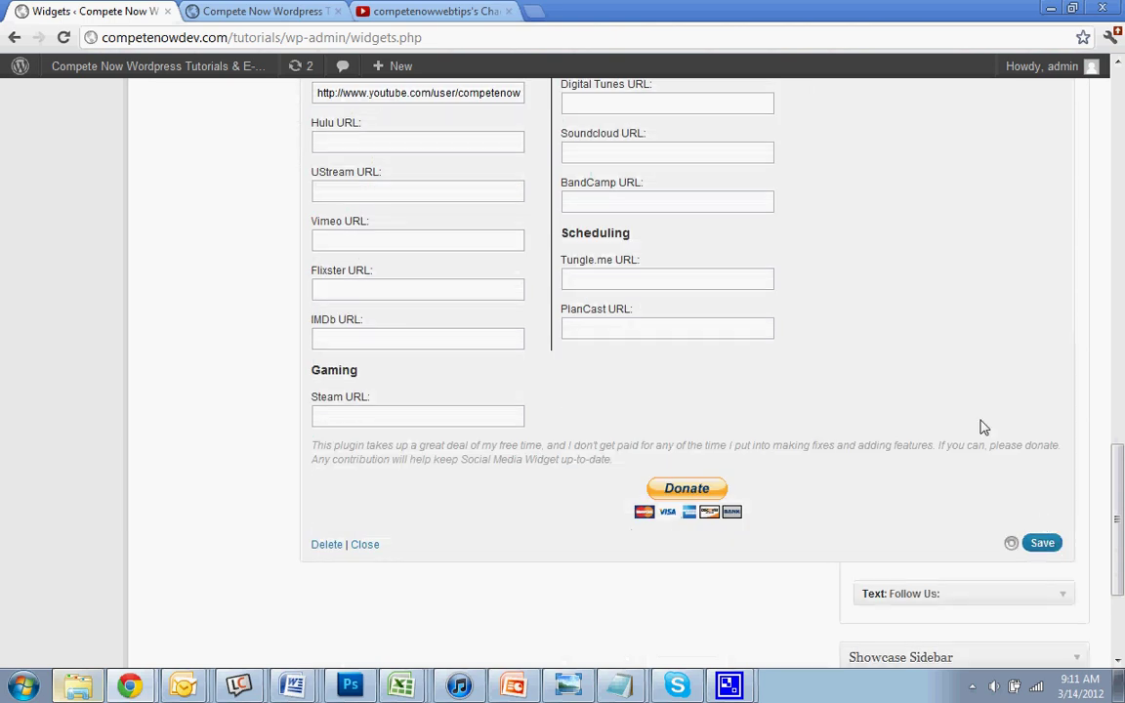
Step: Close the widget settings page and reload the site's home page to check the sidebar icons' size
{"action": "left_click", "coordinate": [167, 11]}
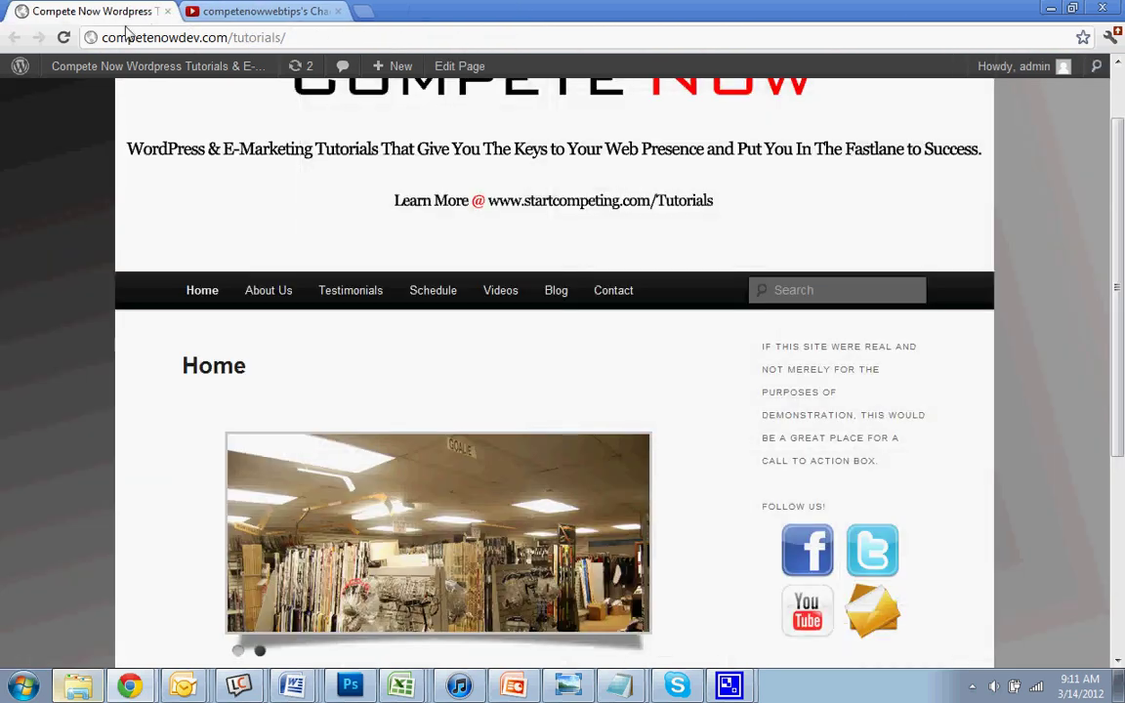
{"action": "left_click", "coordinate": [66, 39]}
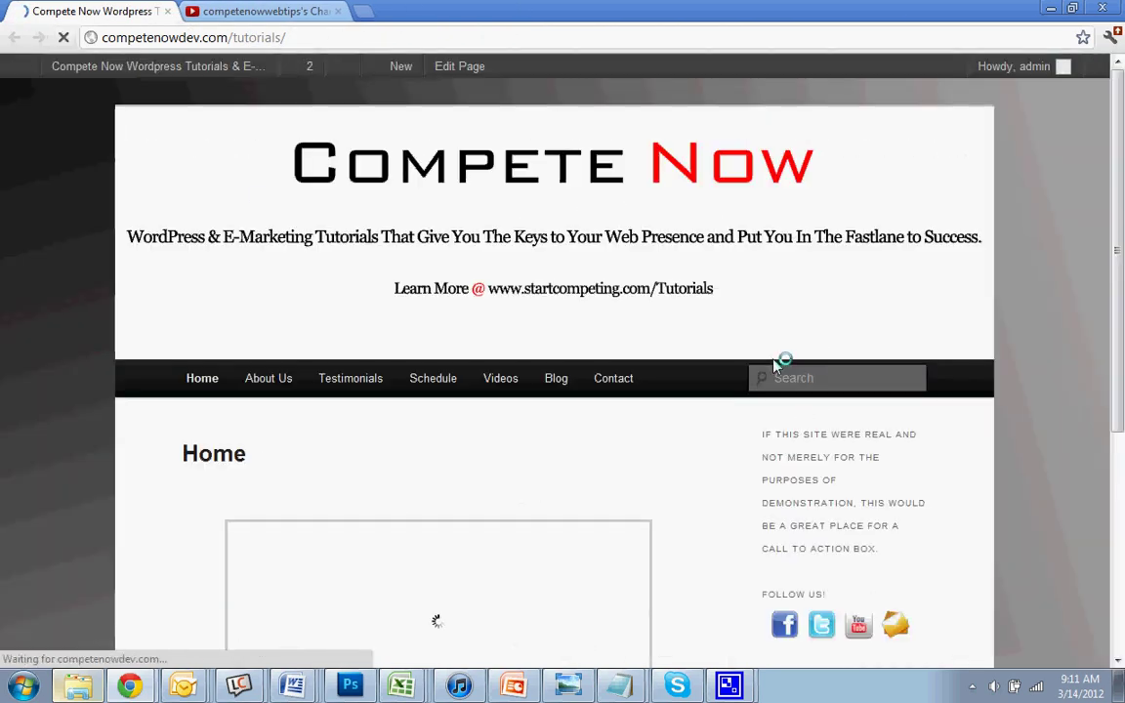
{"action": "scroll", "coordinate": [793, 342], "scroll_direction": "up", "scroll_amount": 1}
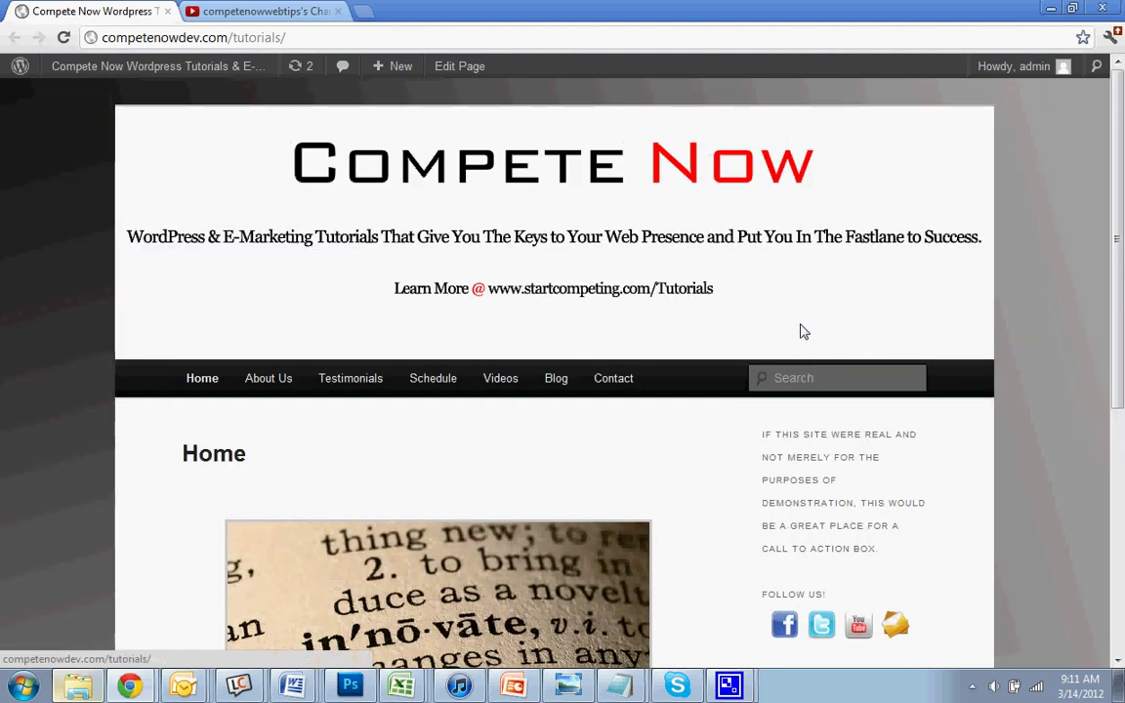